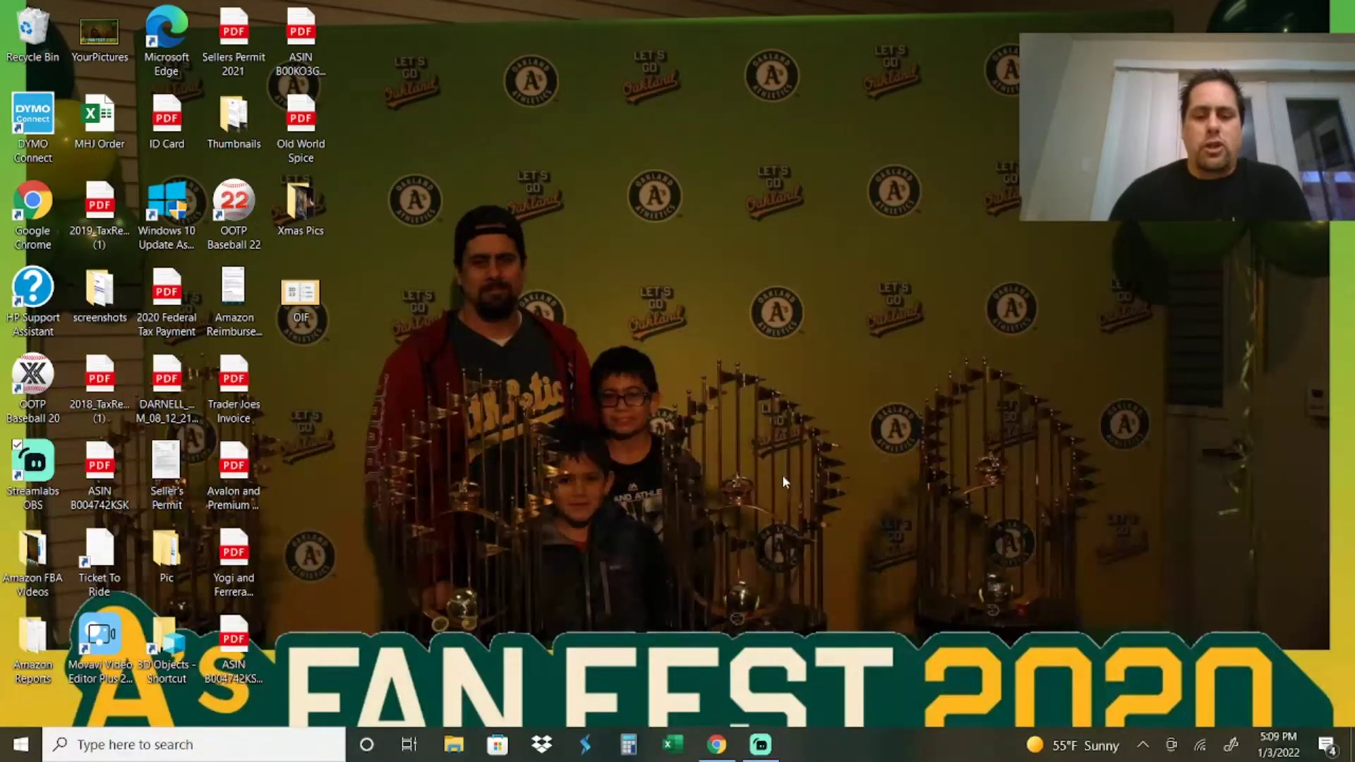
Advance the 20-package UPS Ground pickup to payment showing 7.84 USD, then return to Pirate Ship
left_click(724, 751)
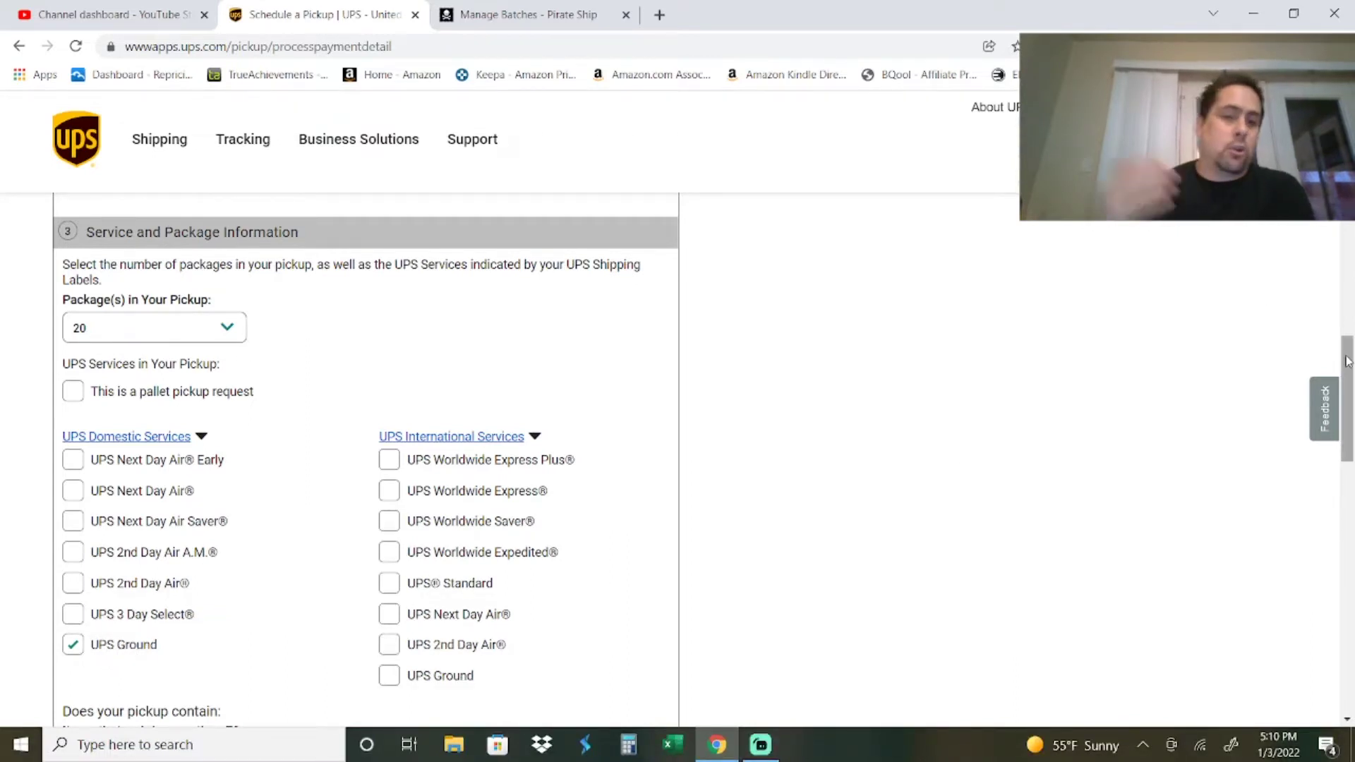
left_click_drag(1348, 362, 1348, 487)
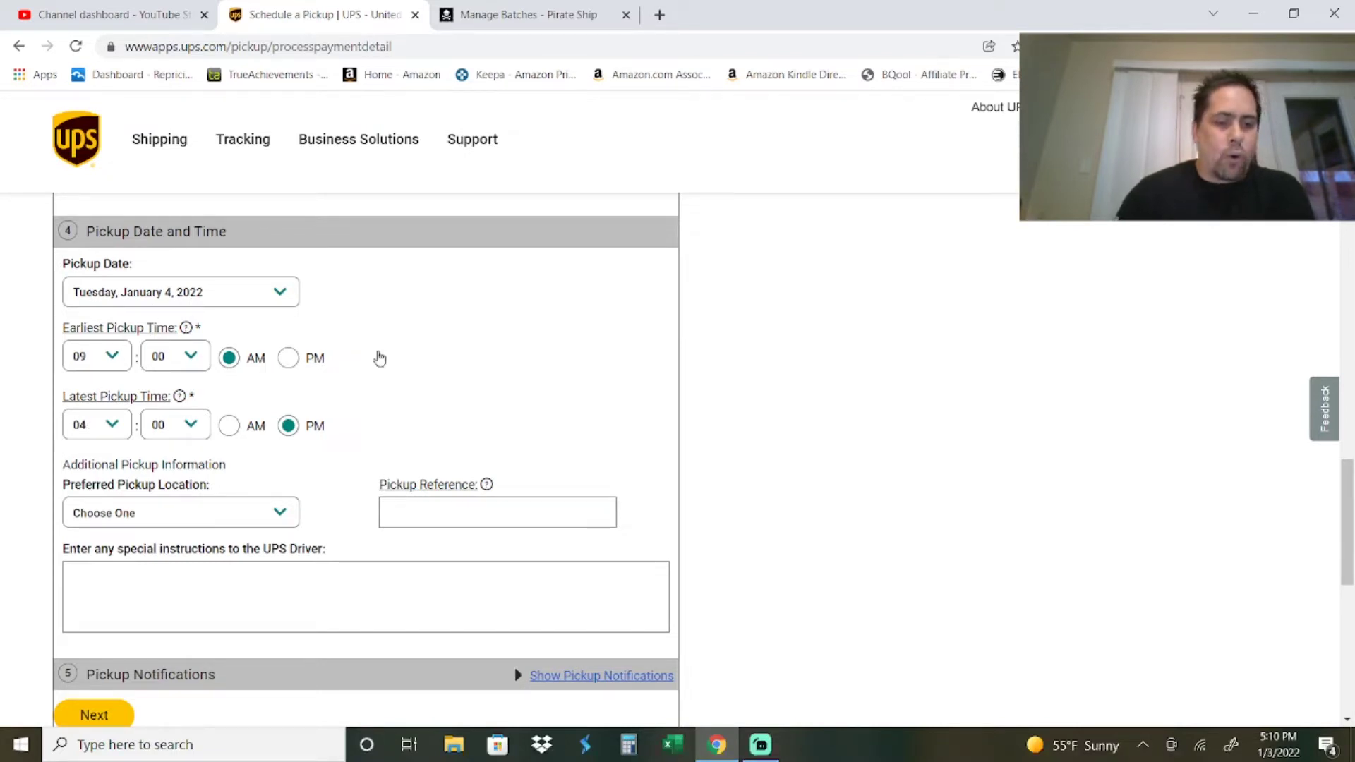
scroll(1347, 522, "down", 3)
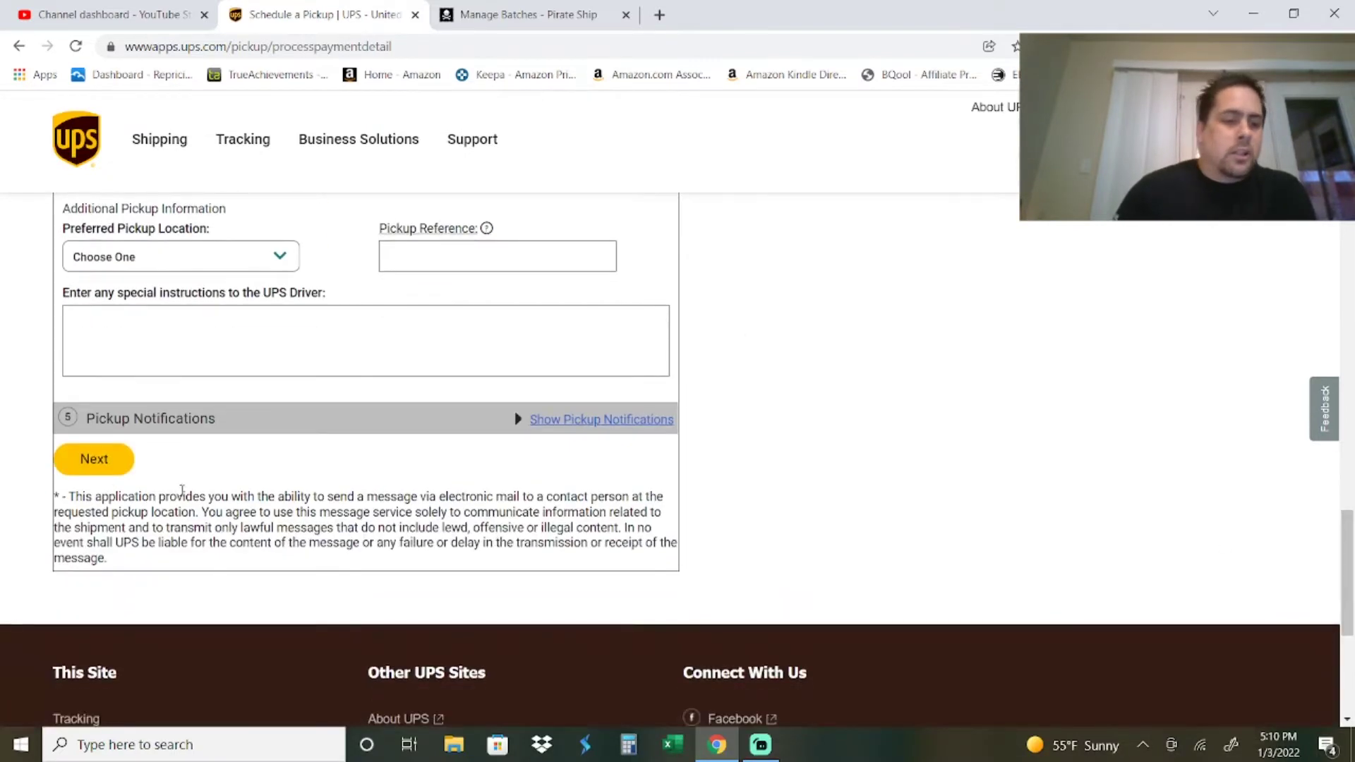
left_click(82, 463)
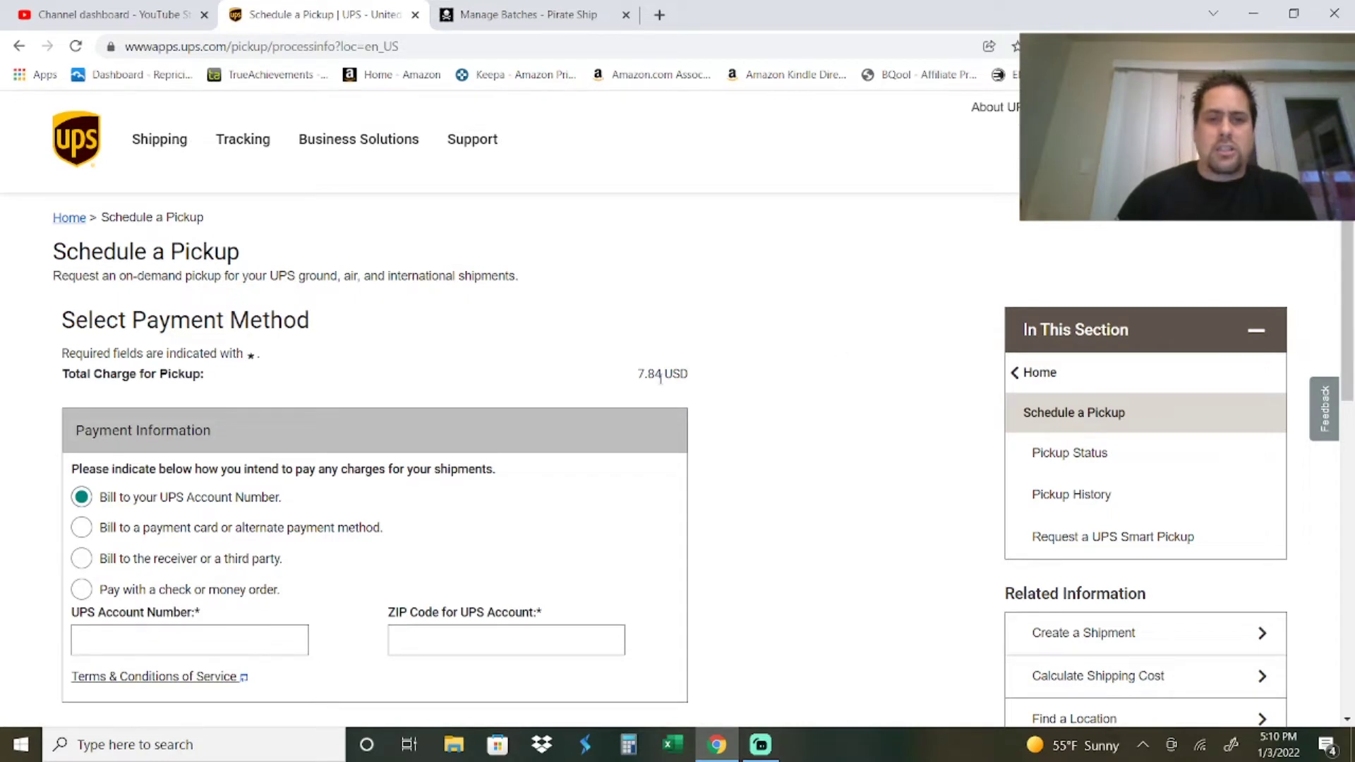
left_click(526, 7)
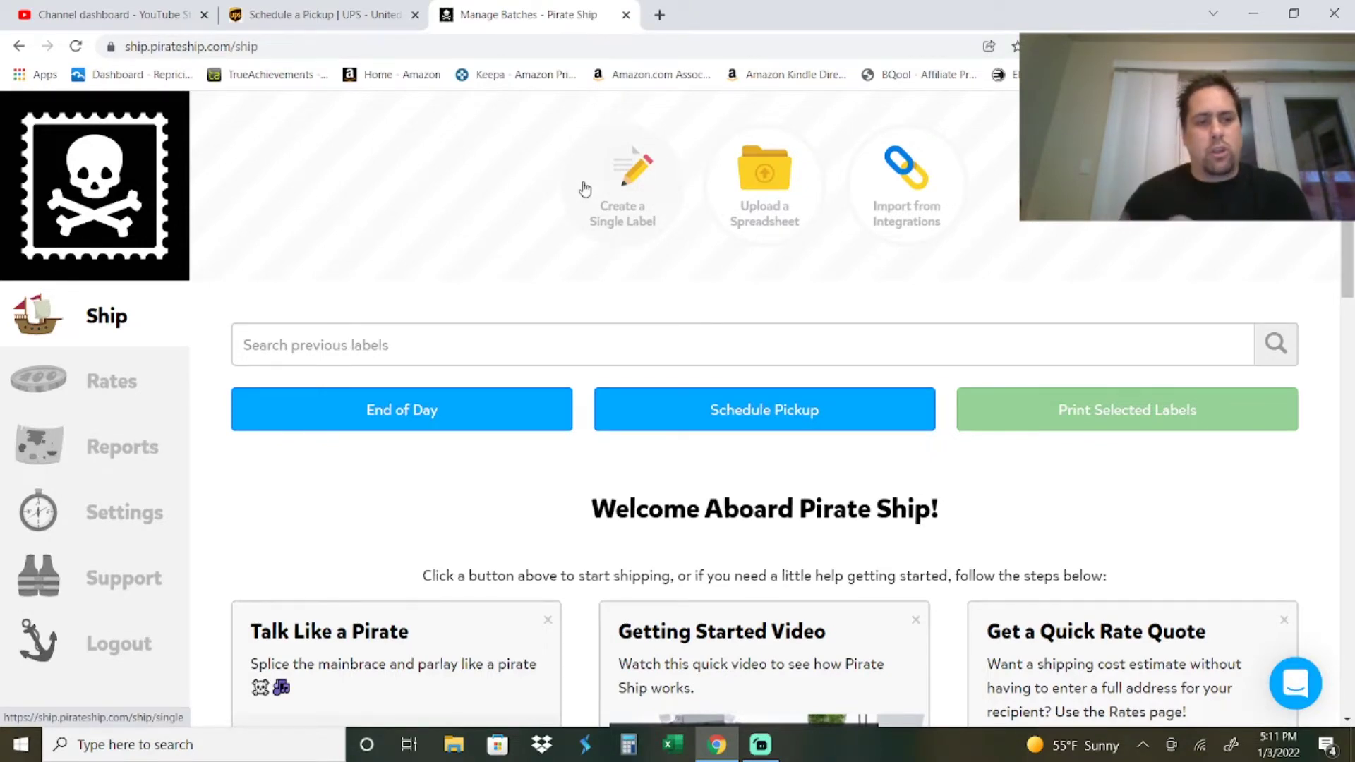
Open the scheduled pickups list and start a new UPS pickup request
left_click(664, 411)
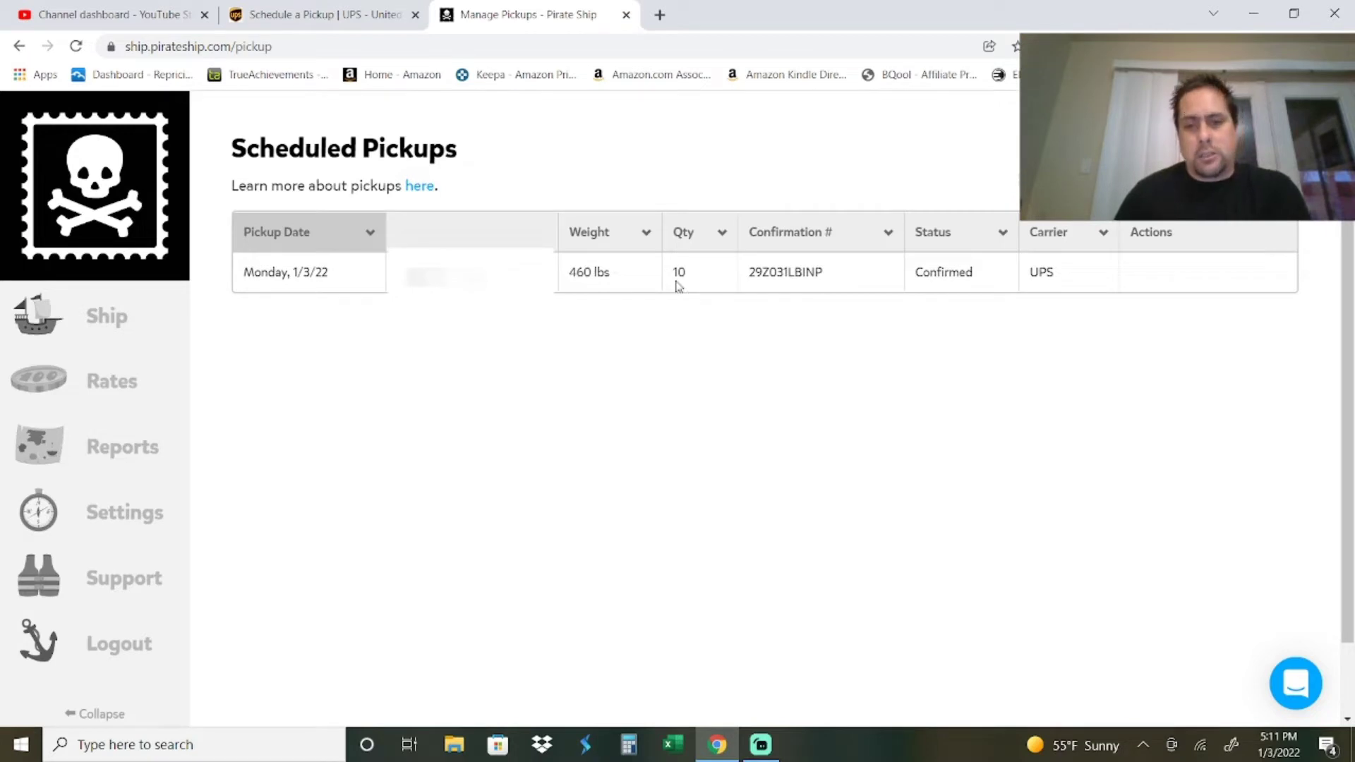
mouse_move(1242, 208)
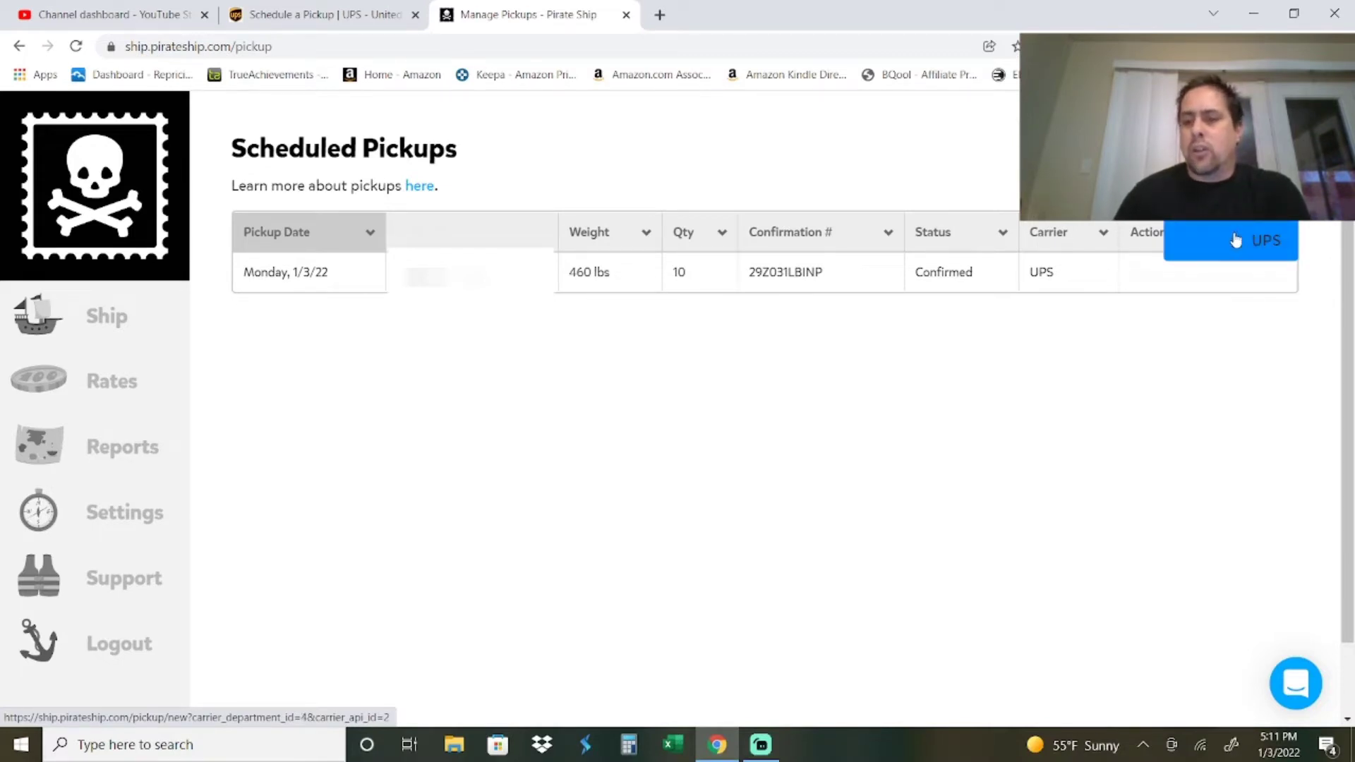
left_click(1251, 247)
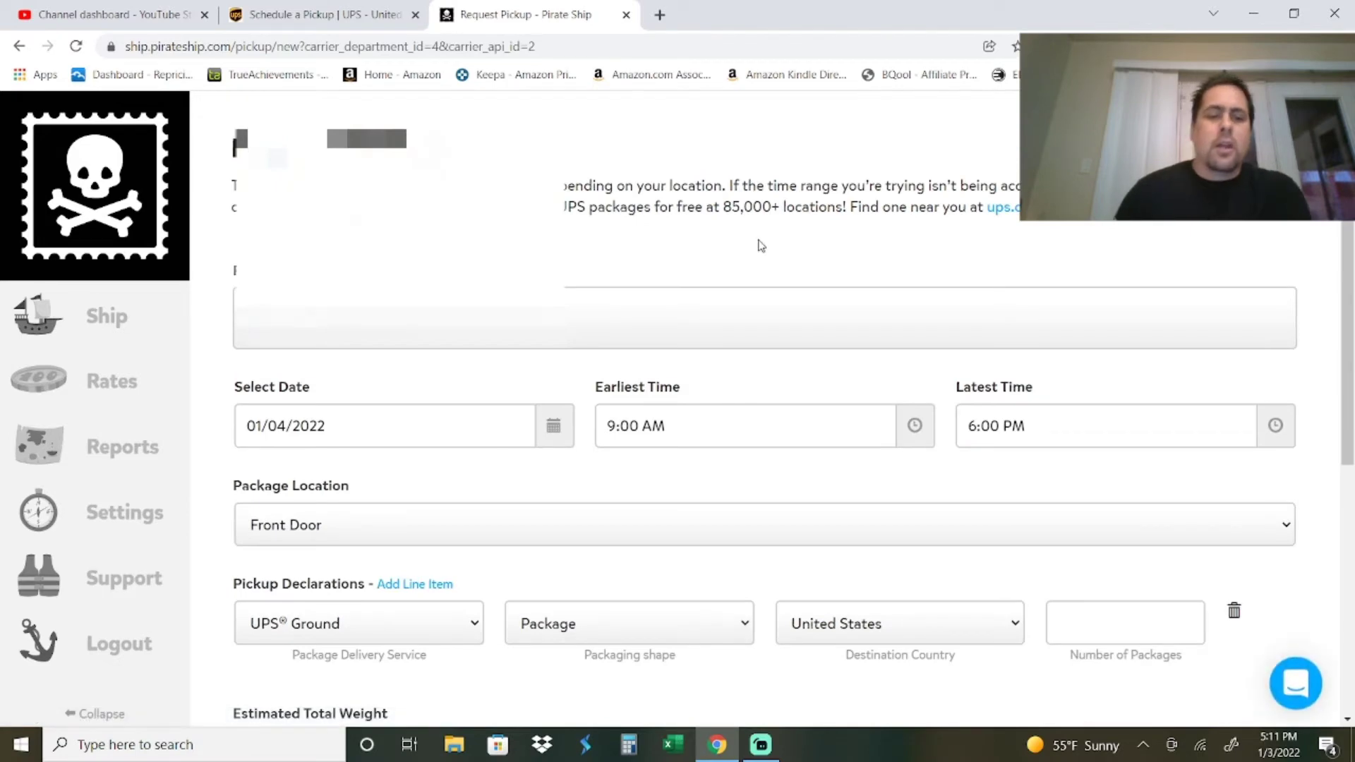
Enter 20 packages and a 1000 lb total weight in the UPS pickup request
scroll(656, 226, "down", 4)
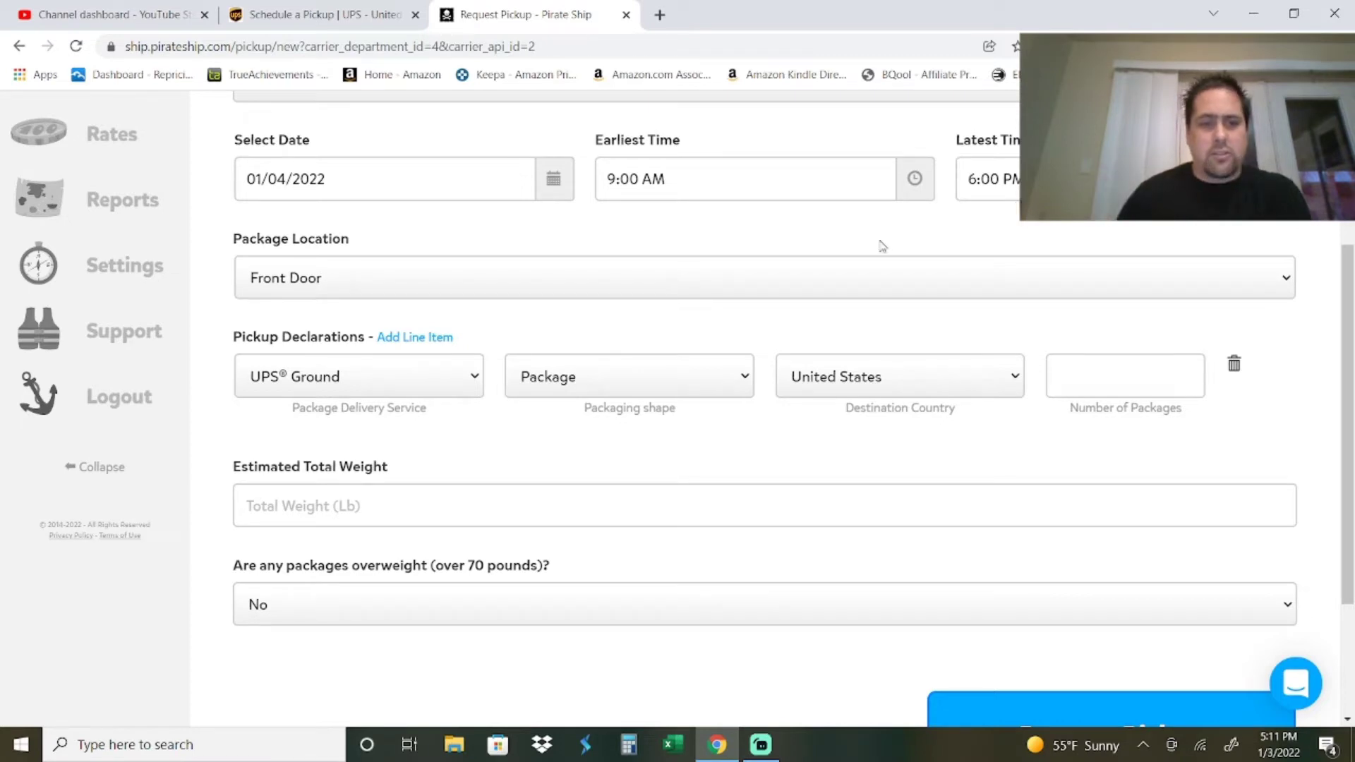
left_click(1153, 391)
type("20")
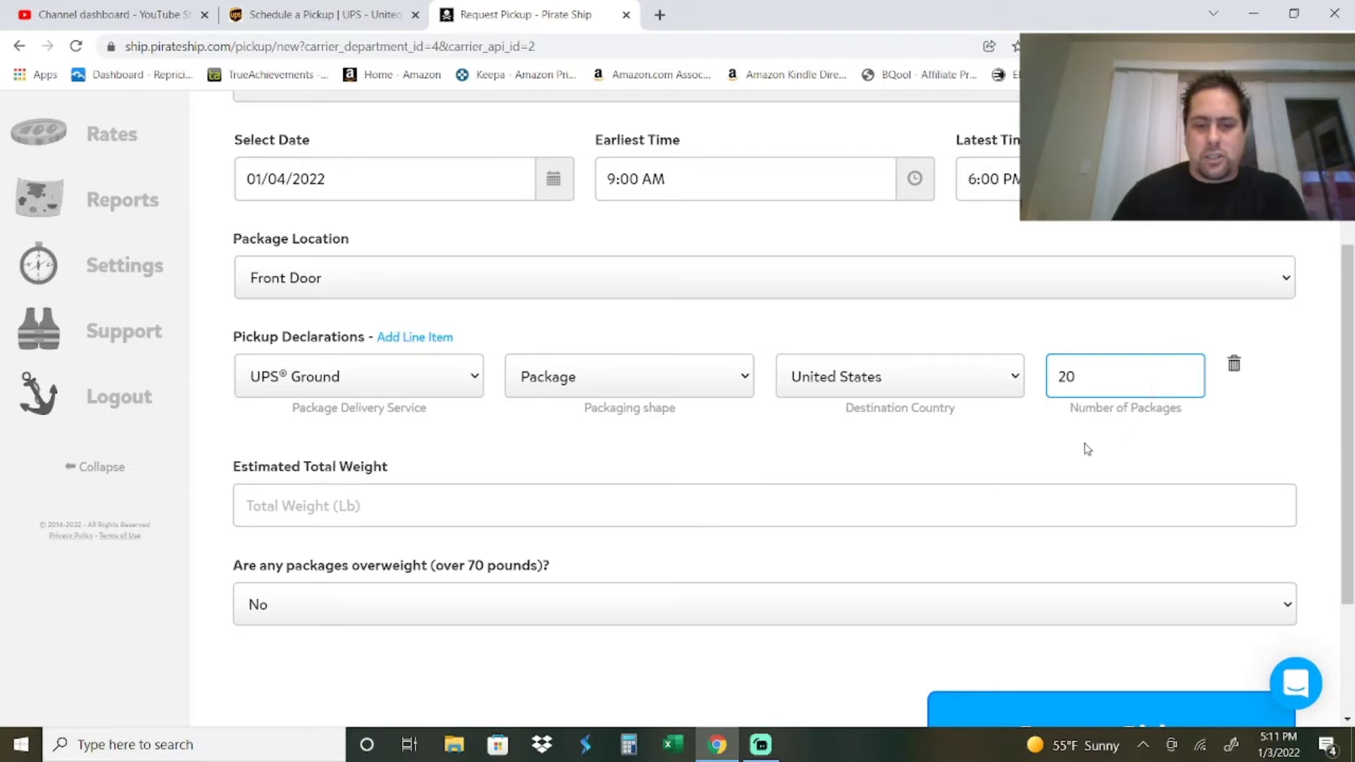
left_click(1062, 455)
left_click(877, 506)
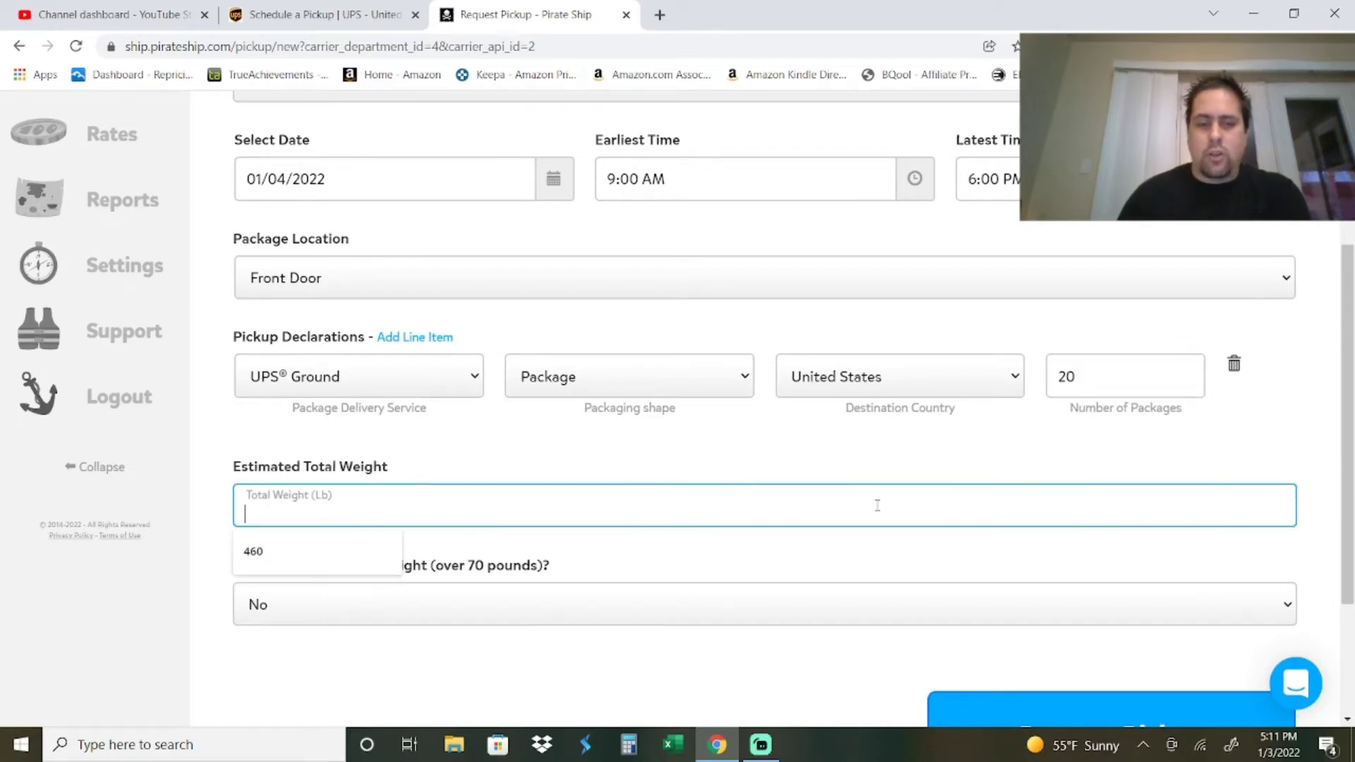
type("1000")
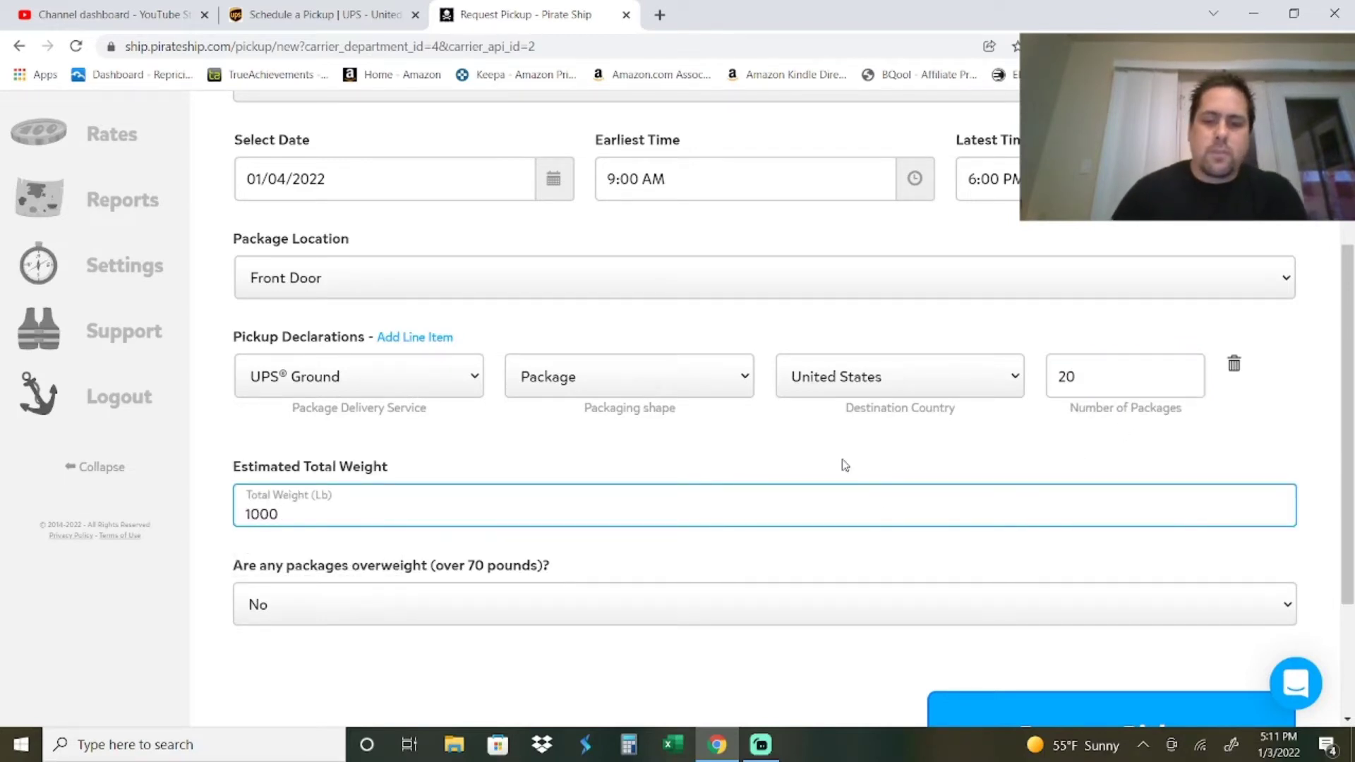
left_click(845, 463)
Compare the $3.80 Pirate Ship quote against the 7.84 USD charge on the UPS tab
left_click_drag(1353, 410, 1352, 477)
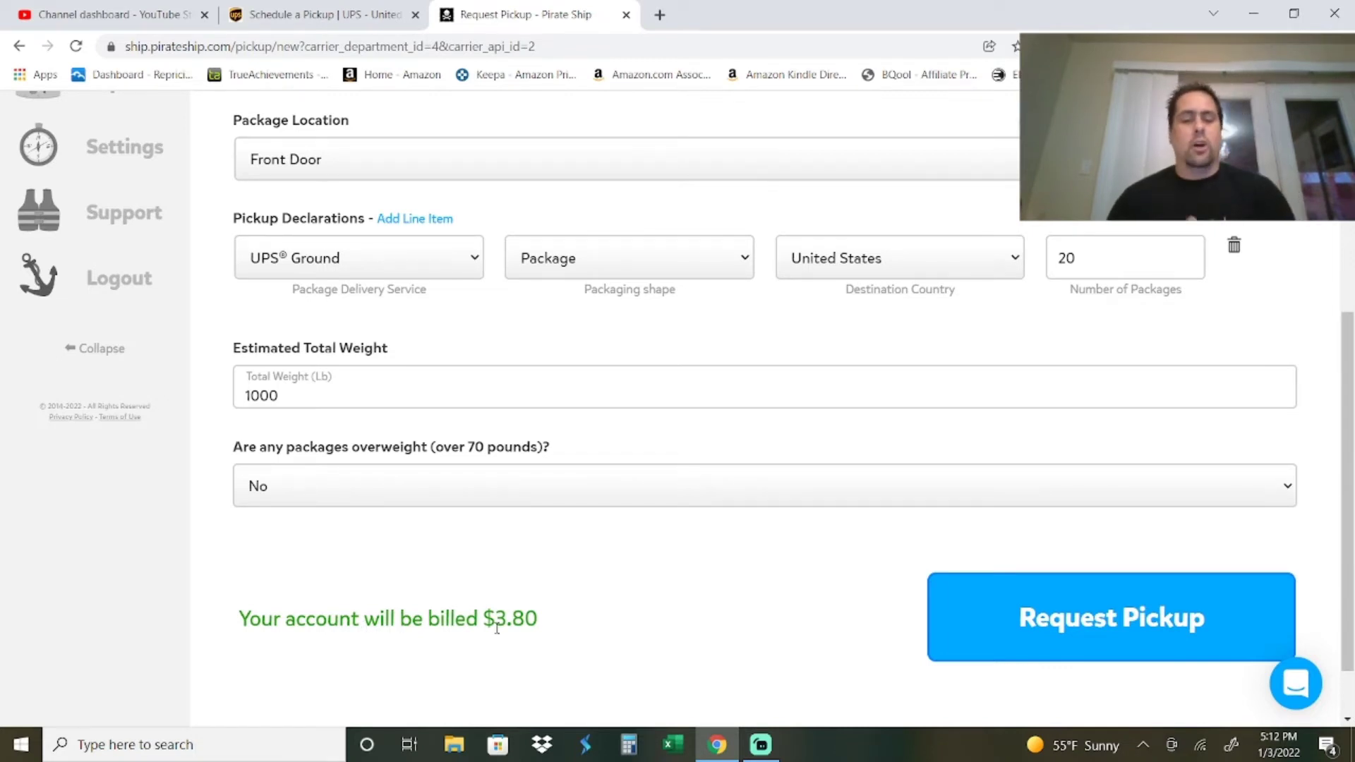
left_click(356, 14)
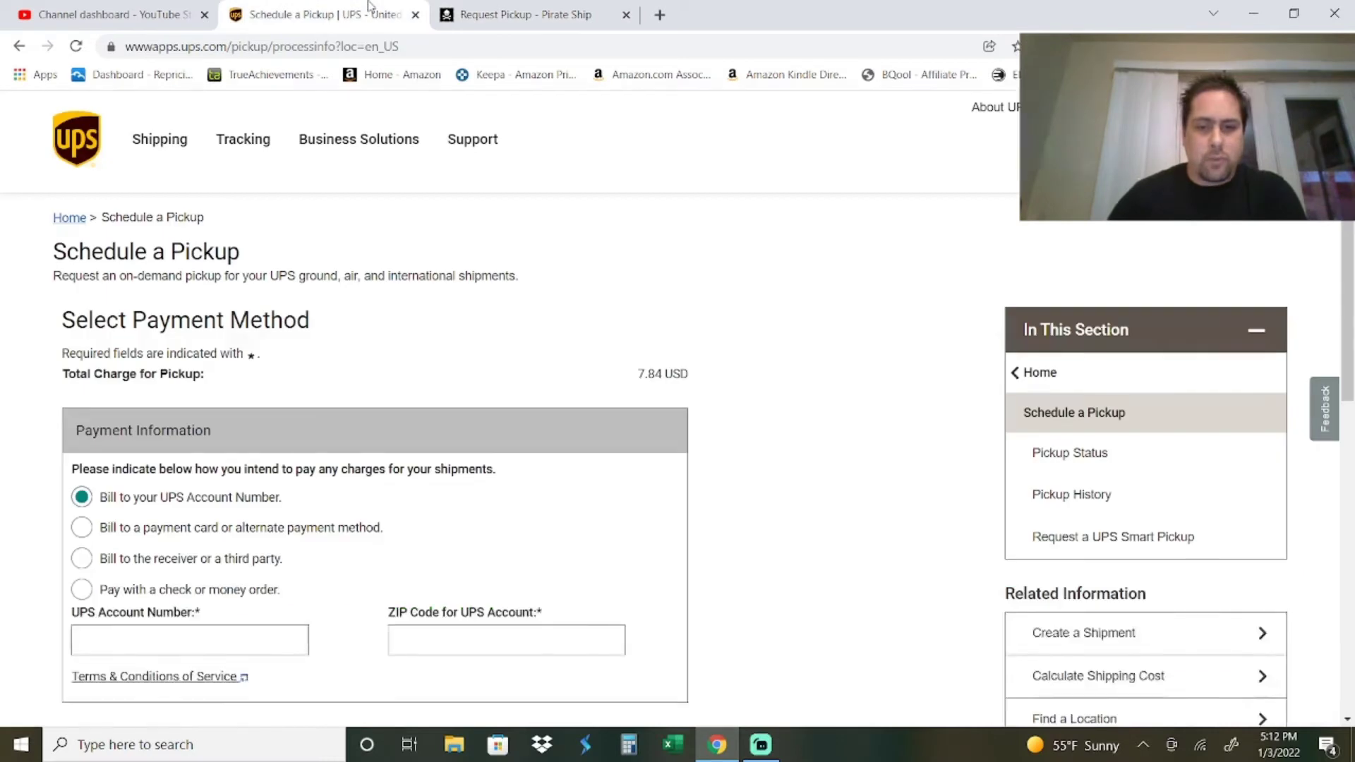
left_click(501, 8)
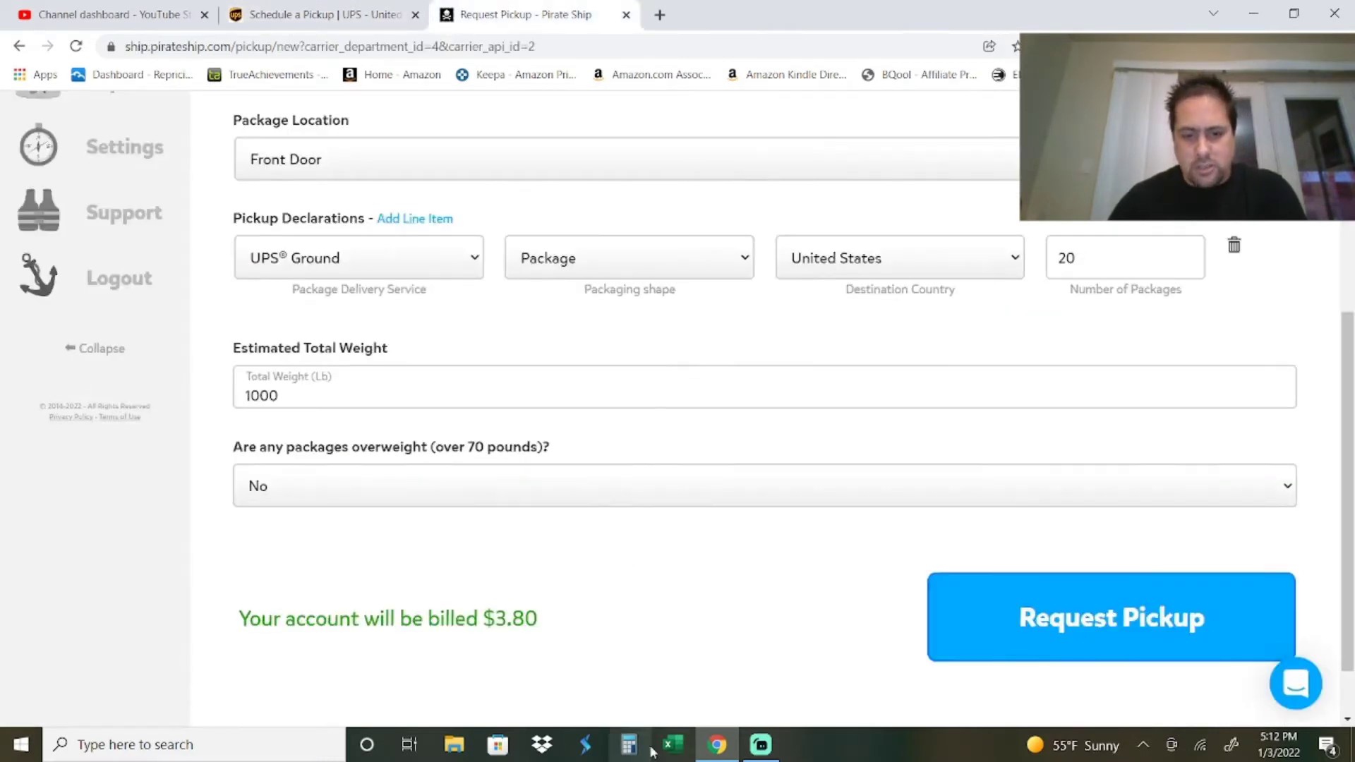
In Calculator, compute 4 × 52 = 208 and double it to 416, then return to Chrome
left_click(629, 745)
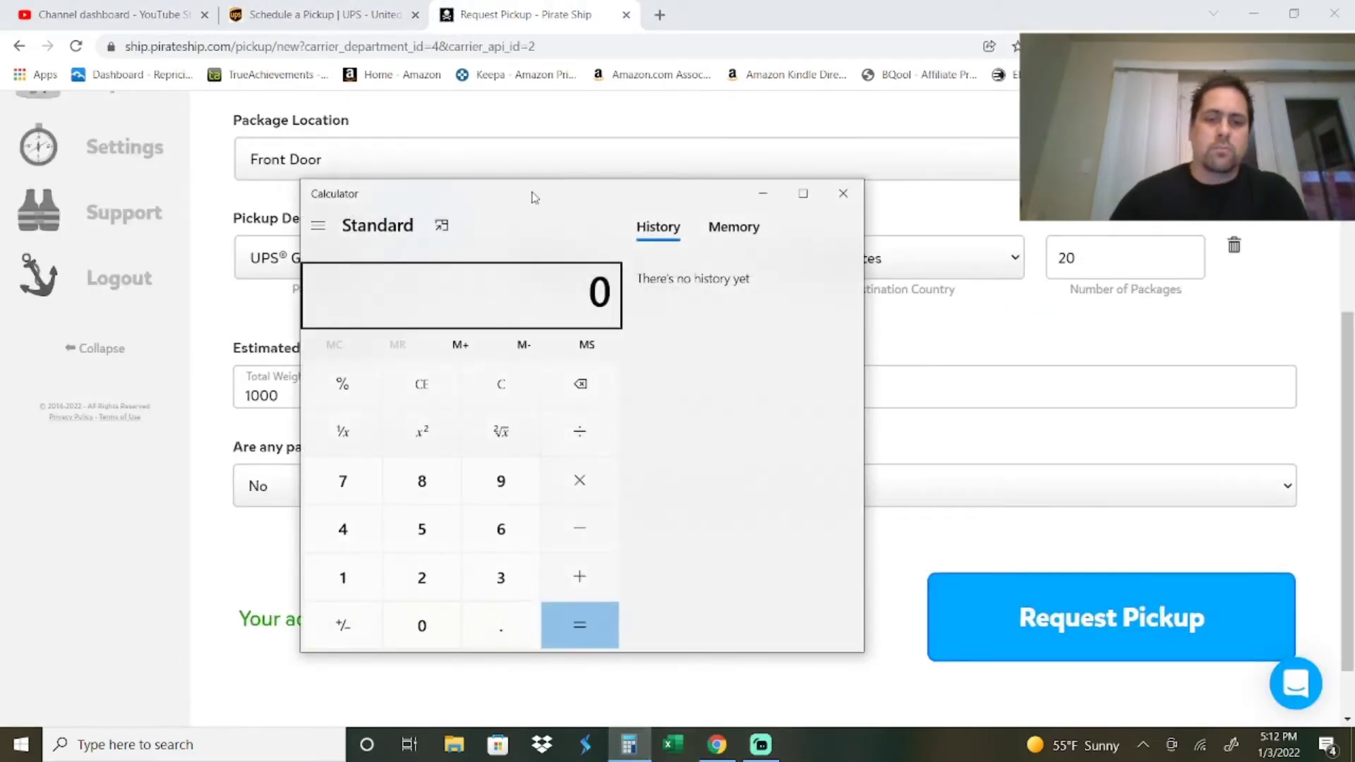
left_click_drag(533, 197, 475, 118)
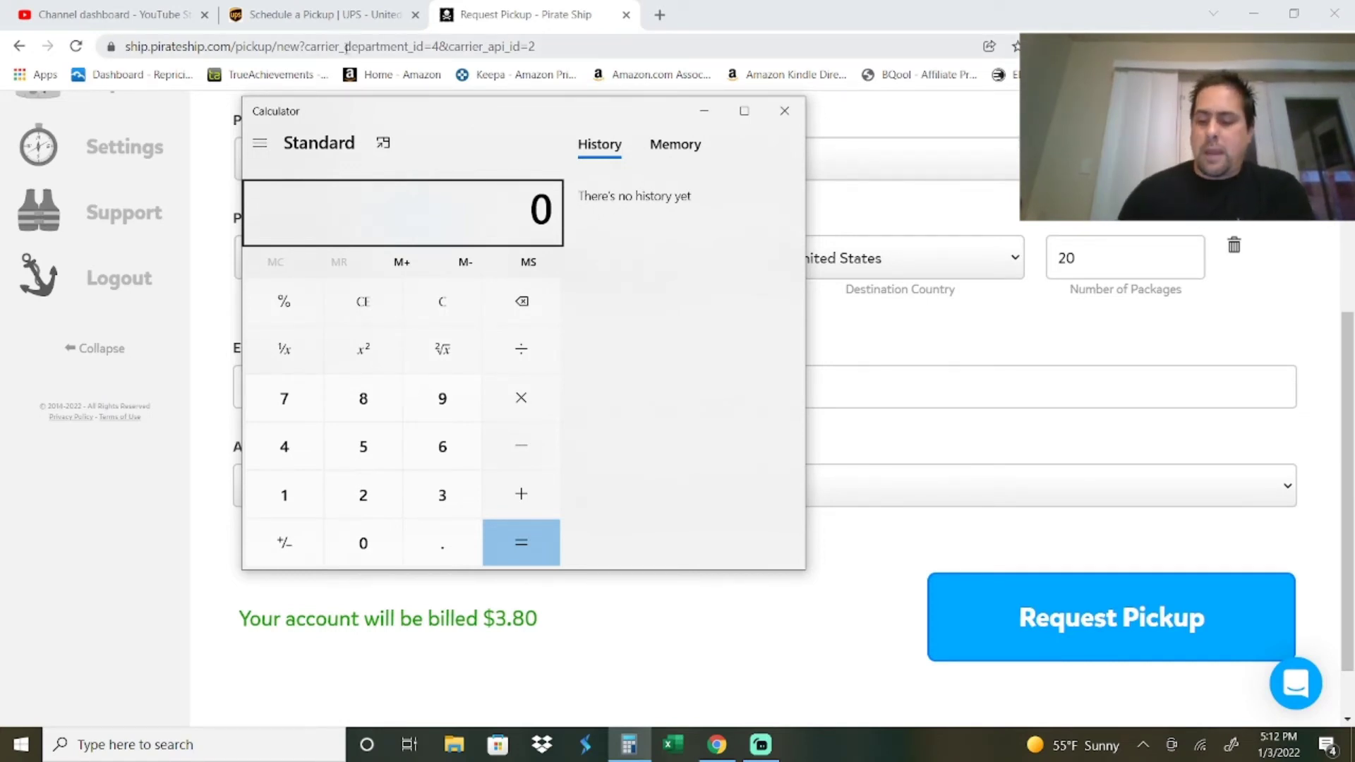
type("4")
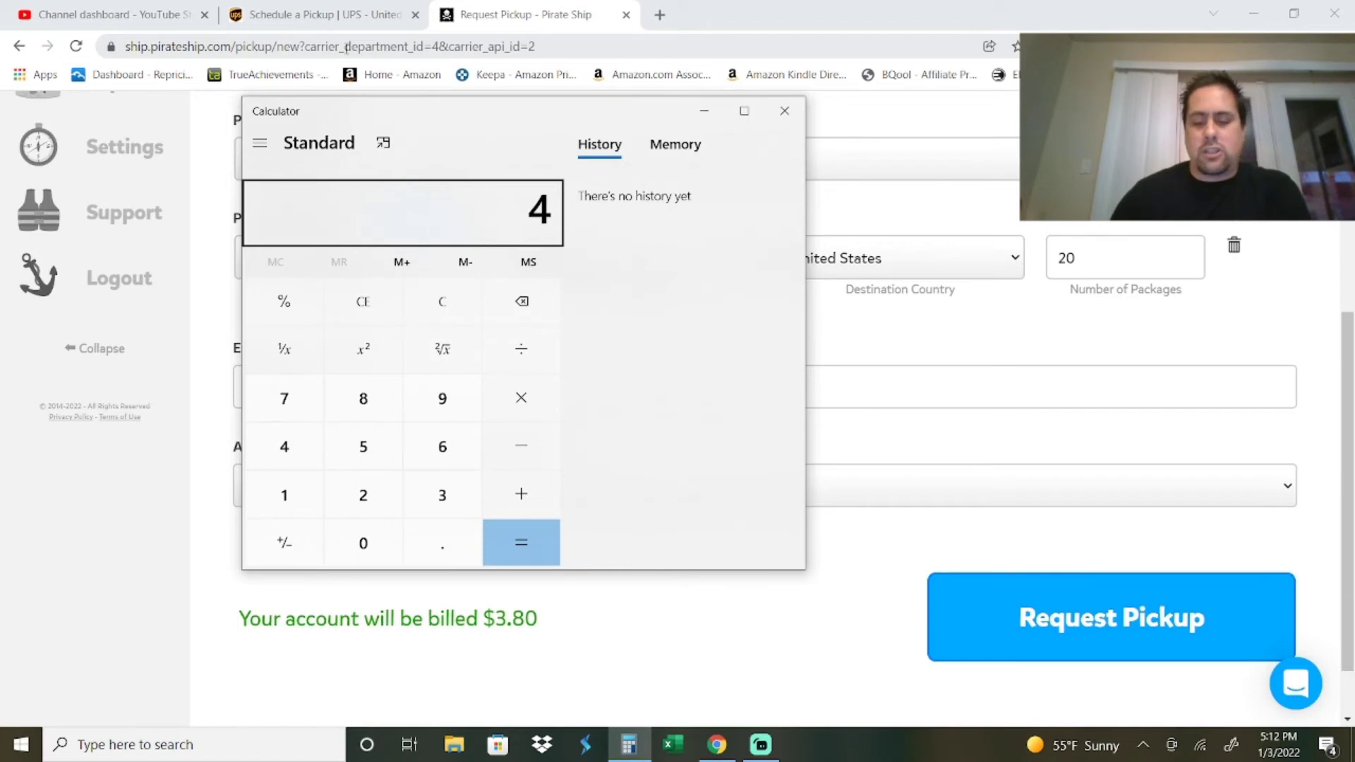
key("asterisk")
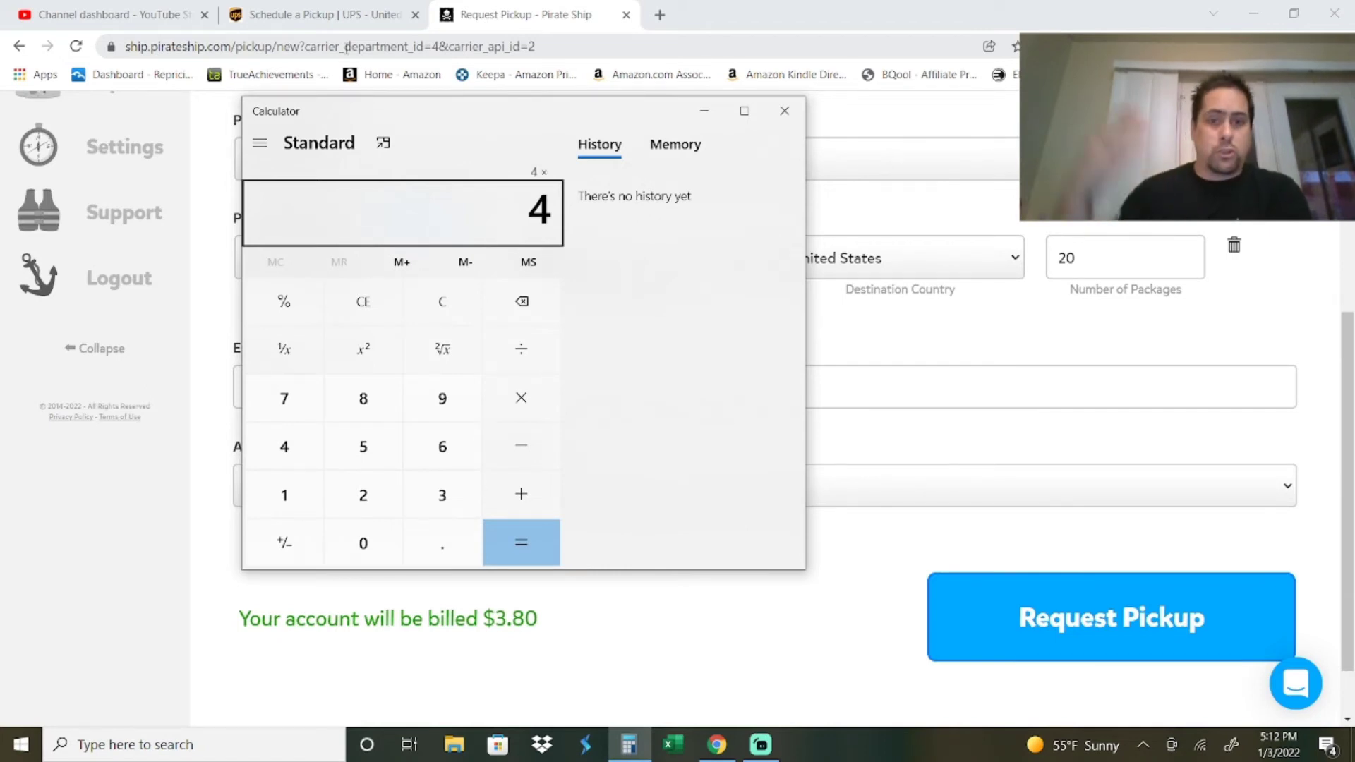
type("52")
key("Return")
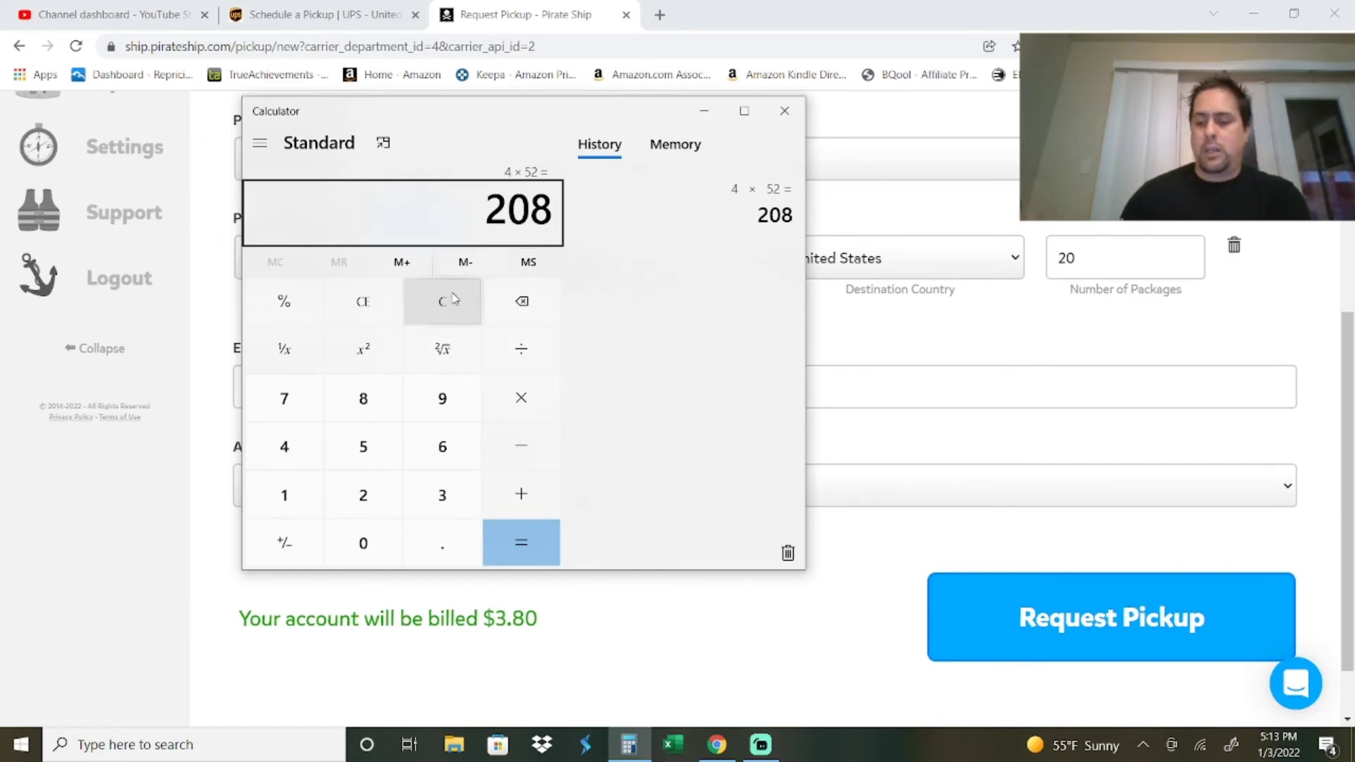
type("*2")
key("Return")
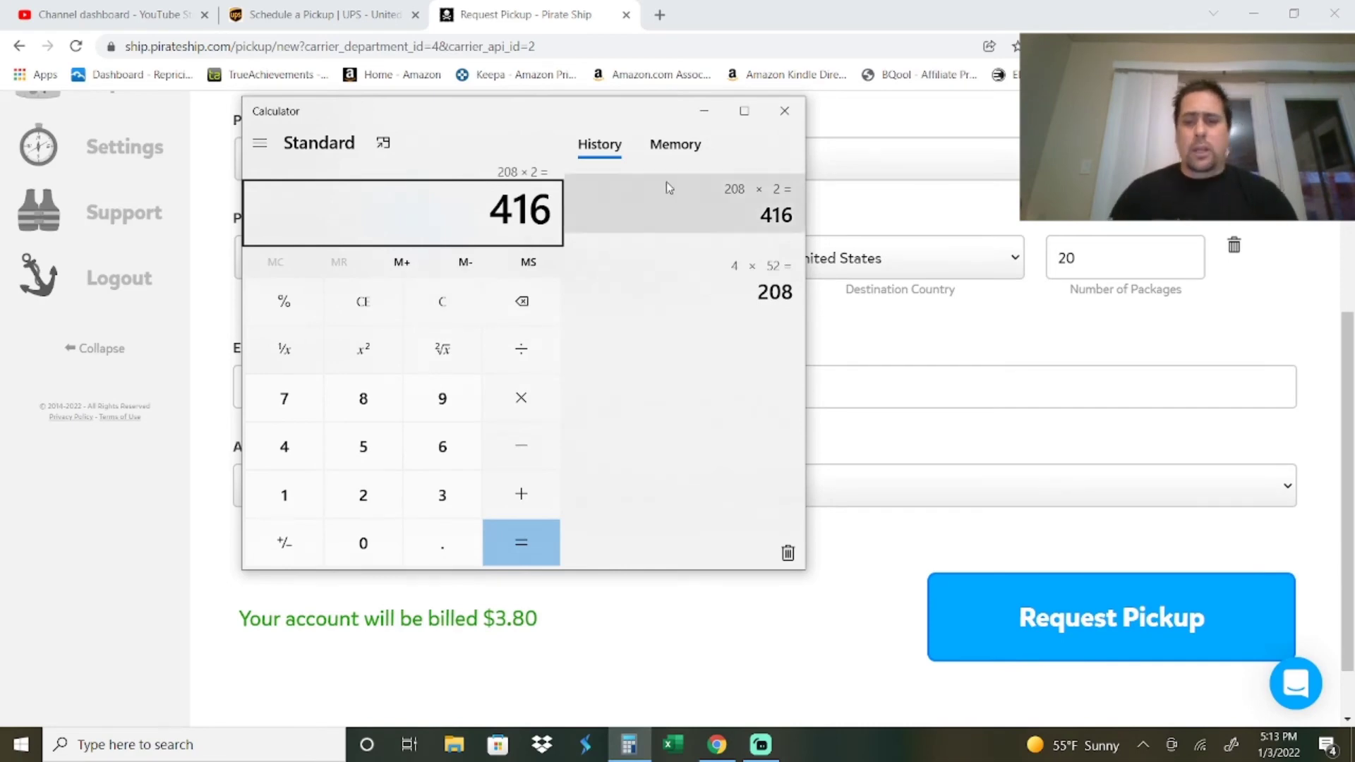
left_click(918, 328)
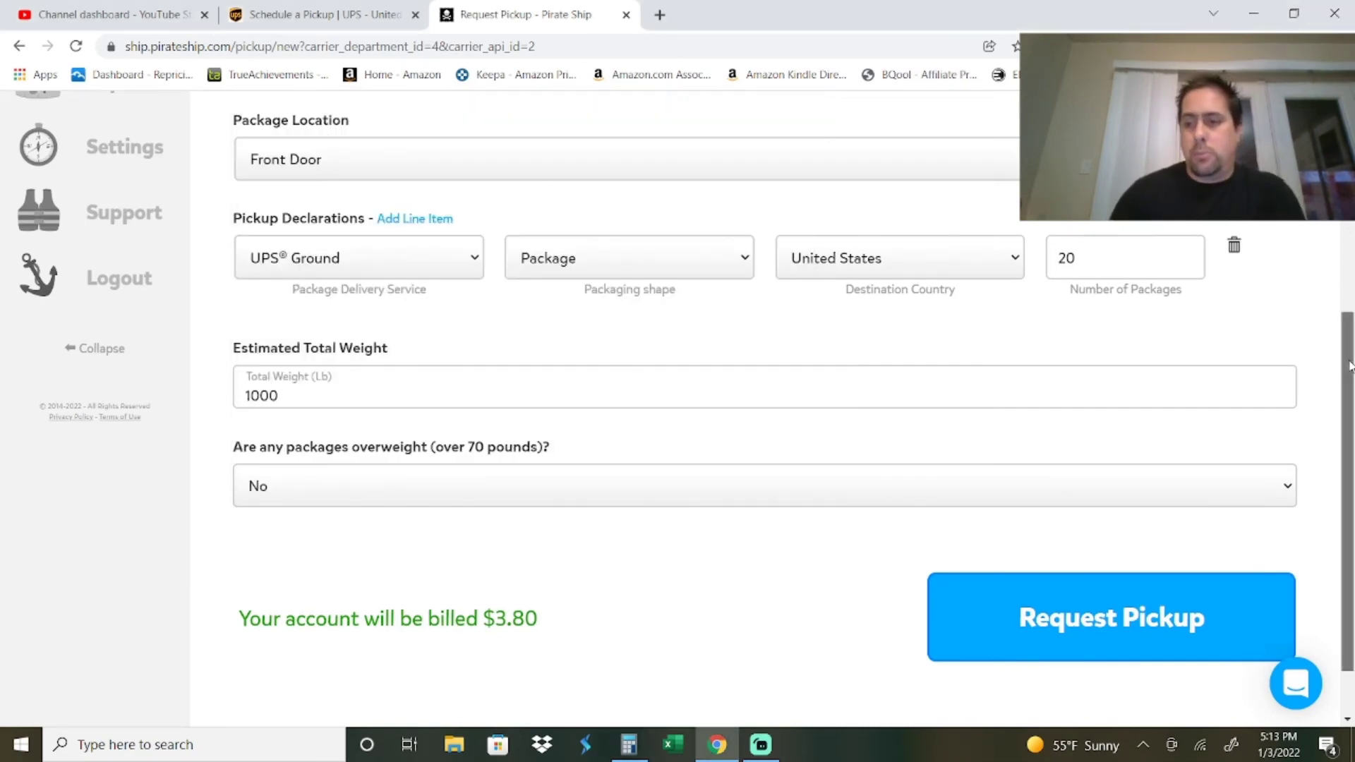
Go back to Manage Pickups and start a new USPS pickup request
scroll(763, 409, "up", 5)
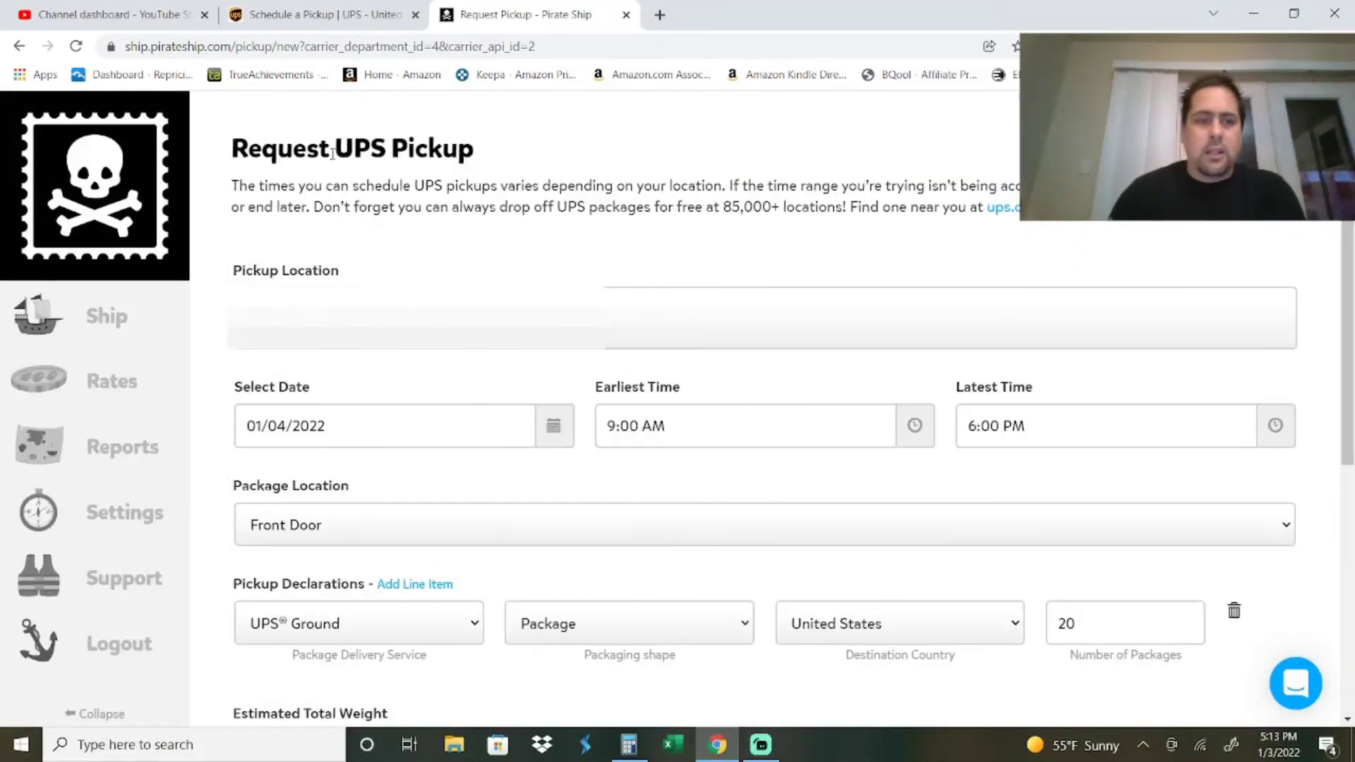
left_click(19, 48)
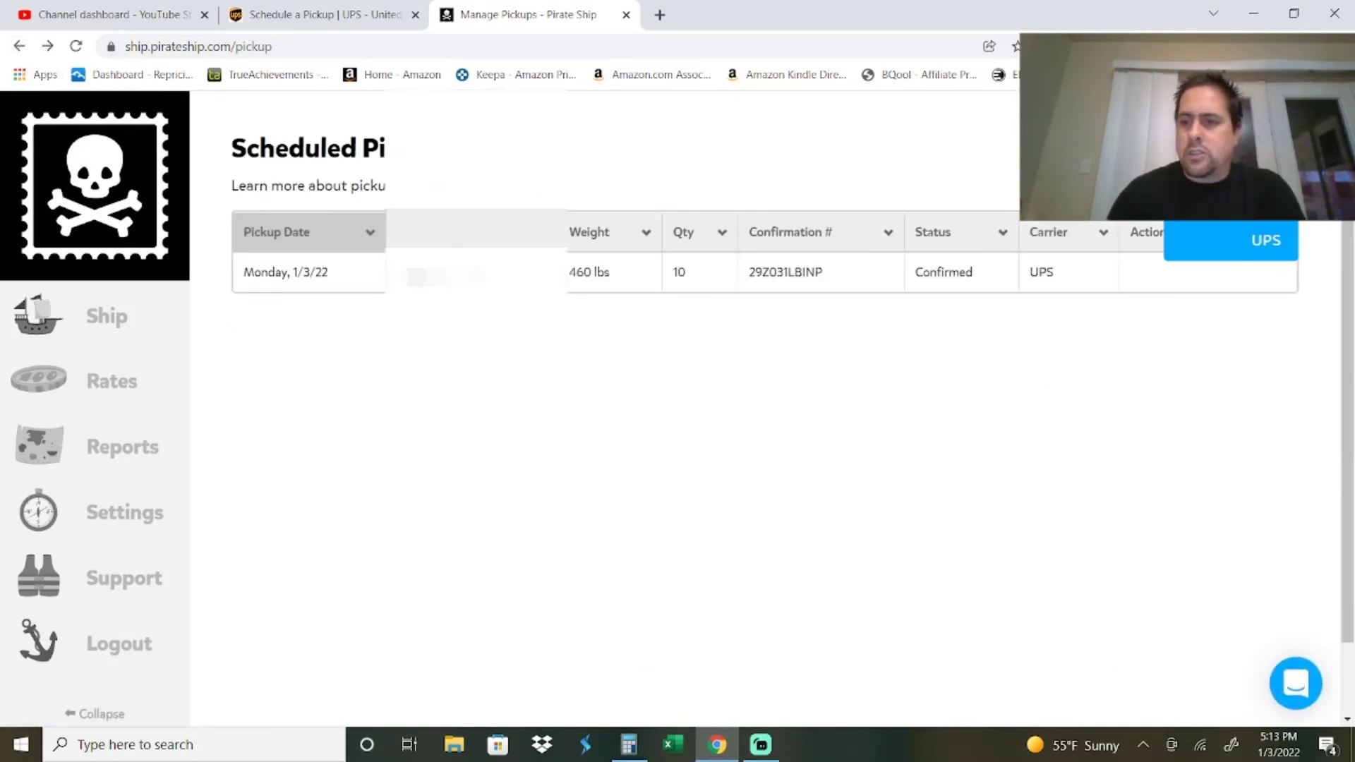
left_click(1230, 204)
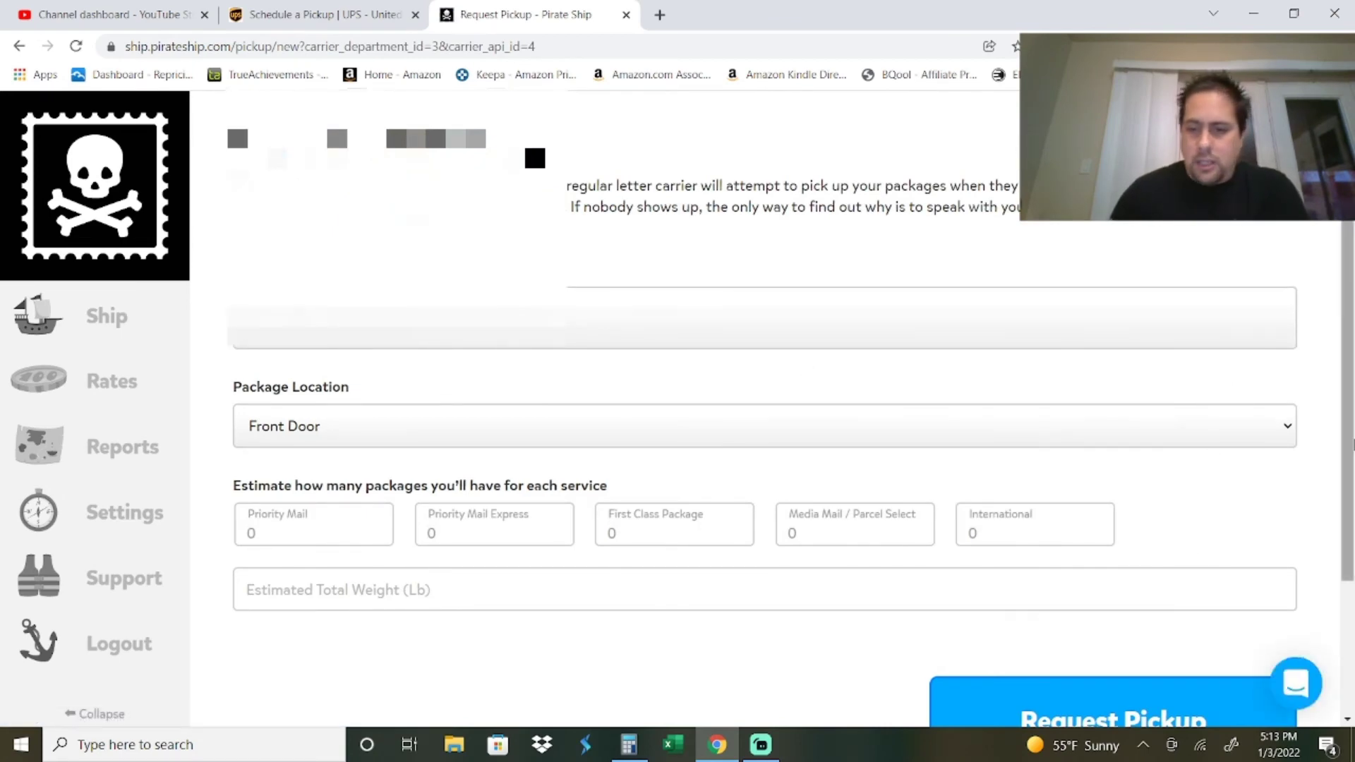
Request a USPS pickup of 5 First Class packages weighing 20 lbs
scroll(1351, 431, "down", 2)
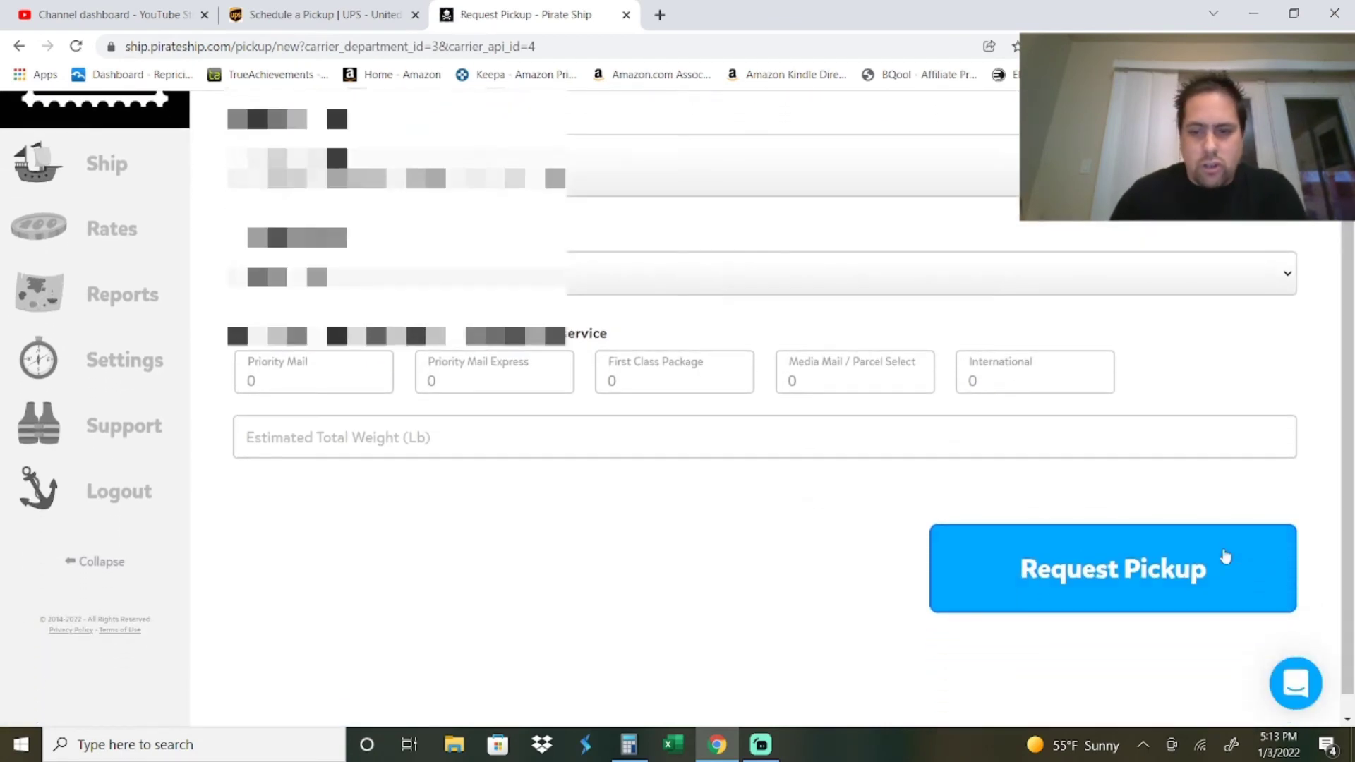
left_click(1114, 565)
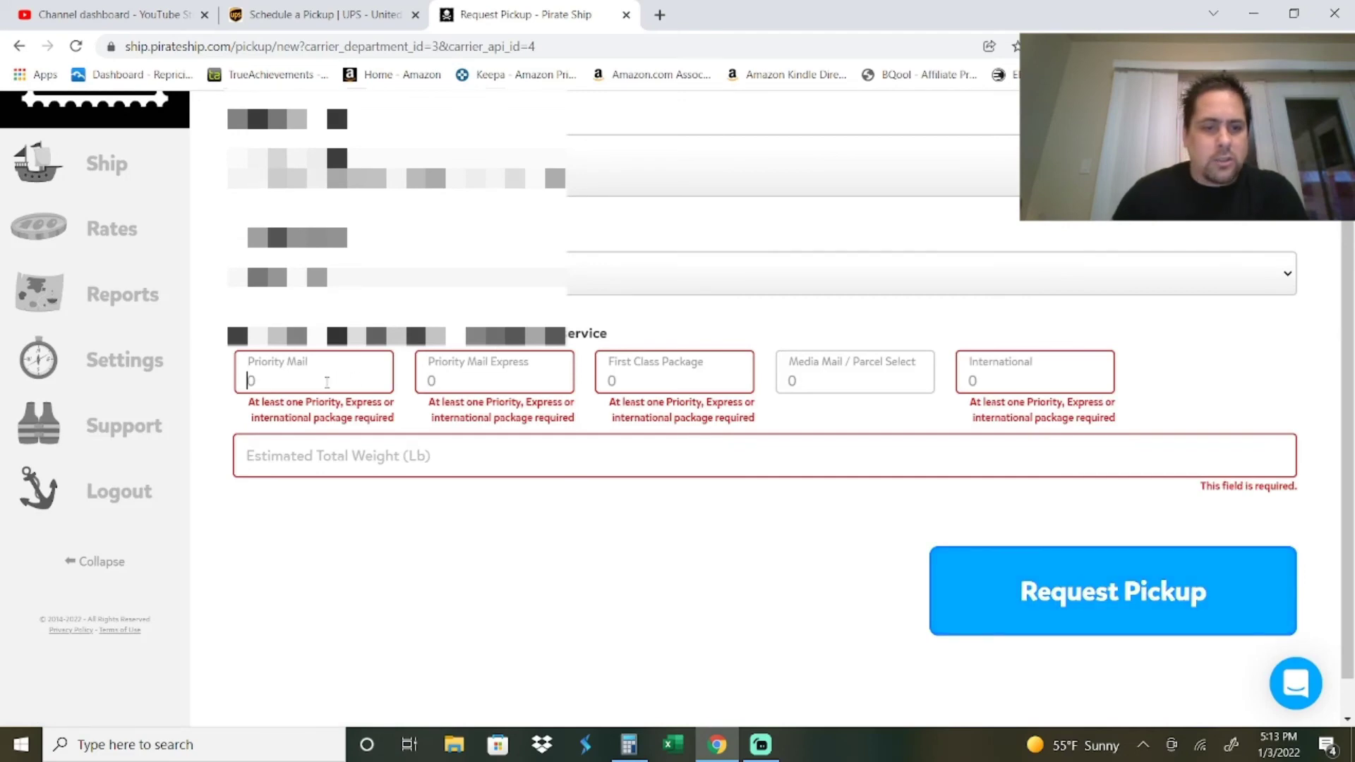
left_click(655, 386)
type("5")
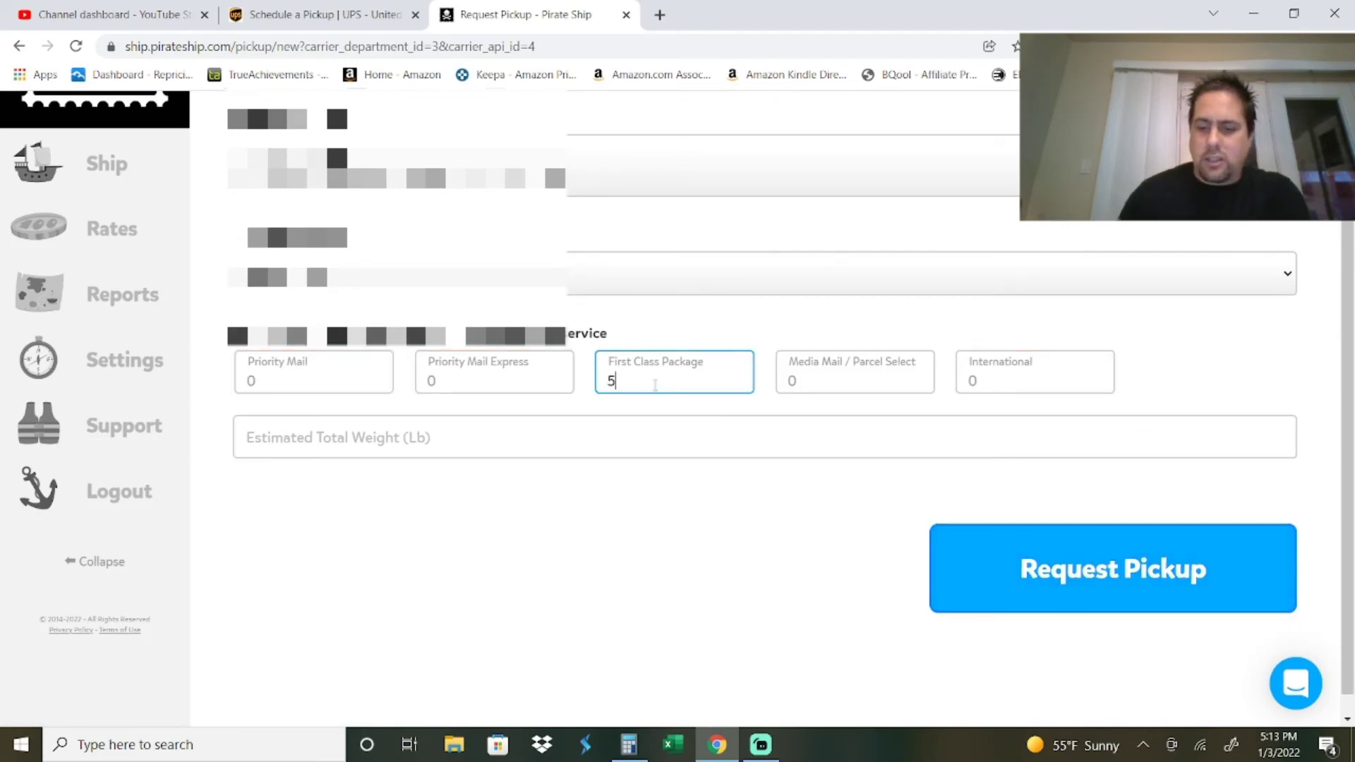
left_click(746, 444)
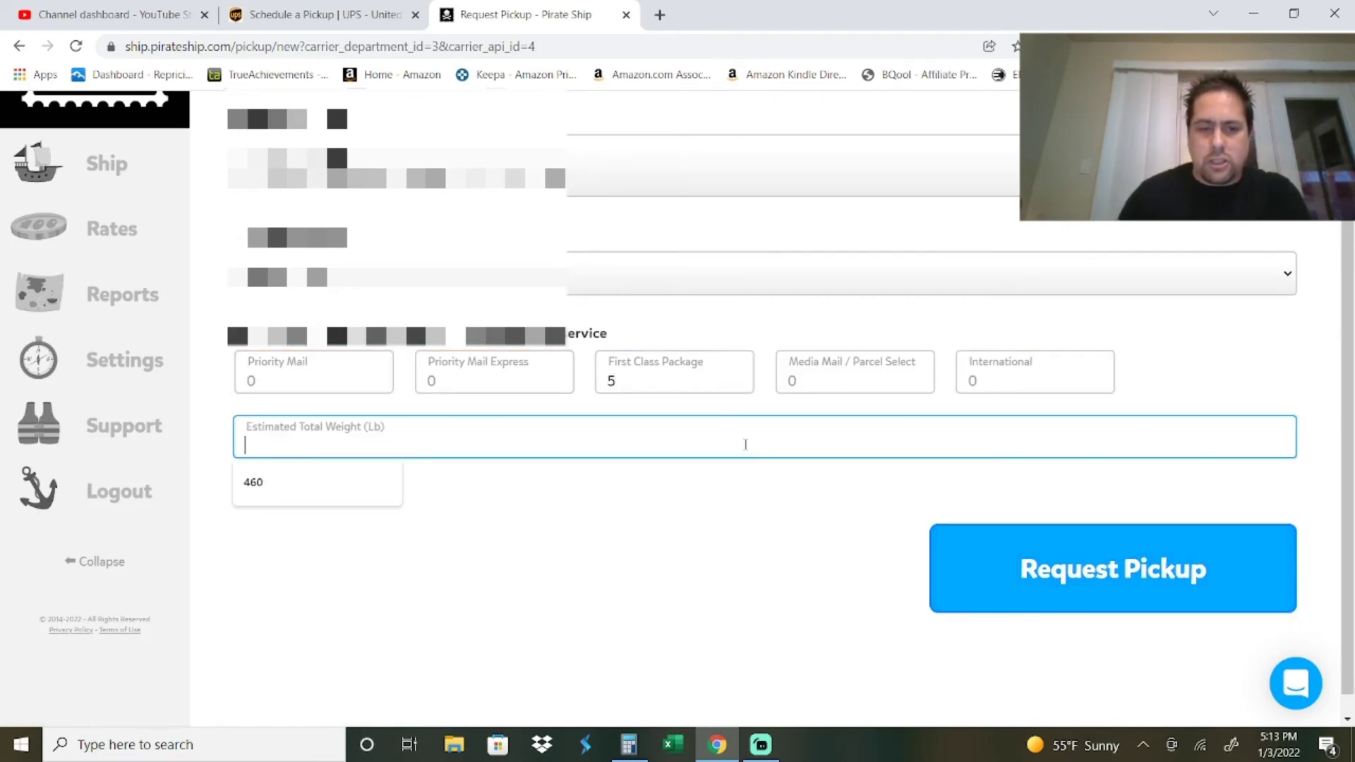
type("20")
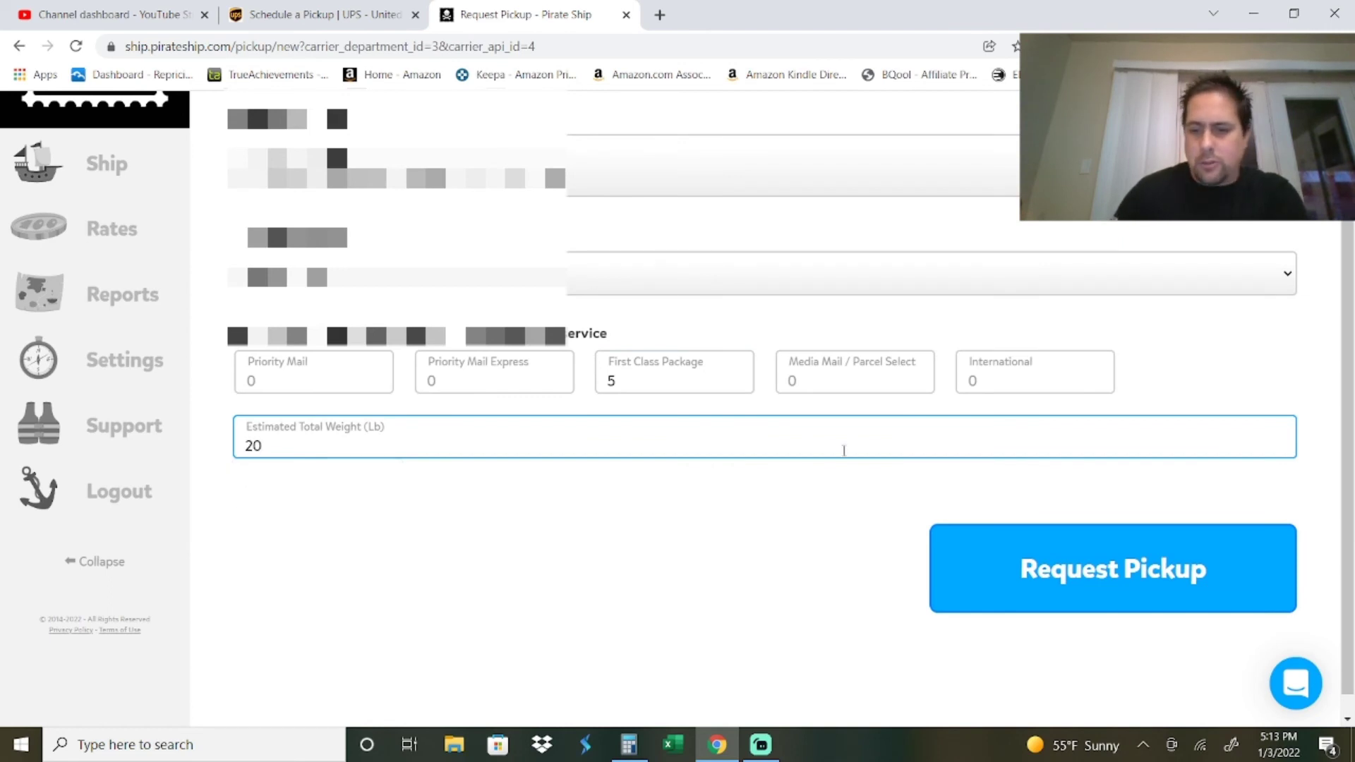
left_click(1078, 569)
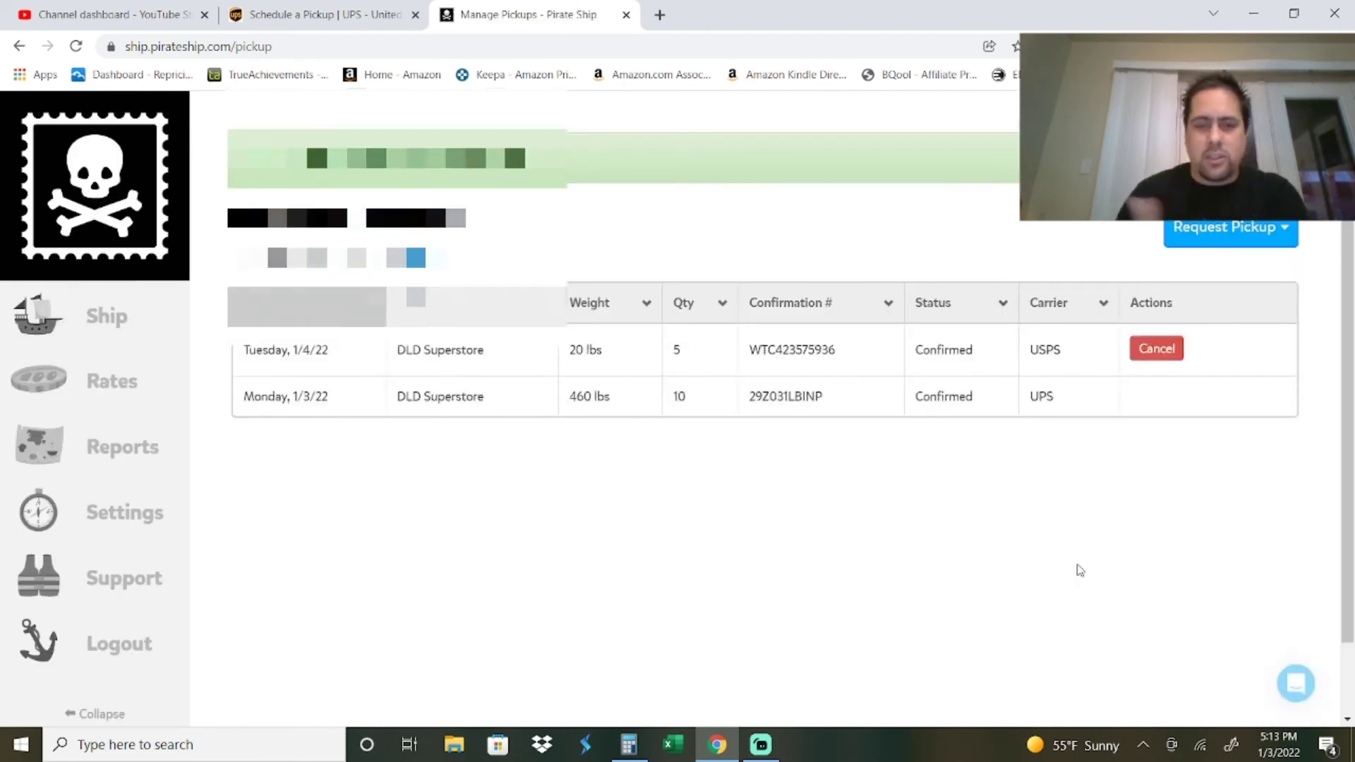
Cancel the USPS pickup for Tuesday 1/4/22 and confirm the cancellation prompt
left_click(1158, 349)
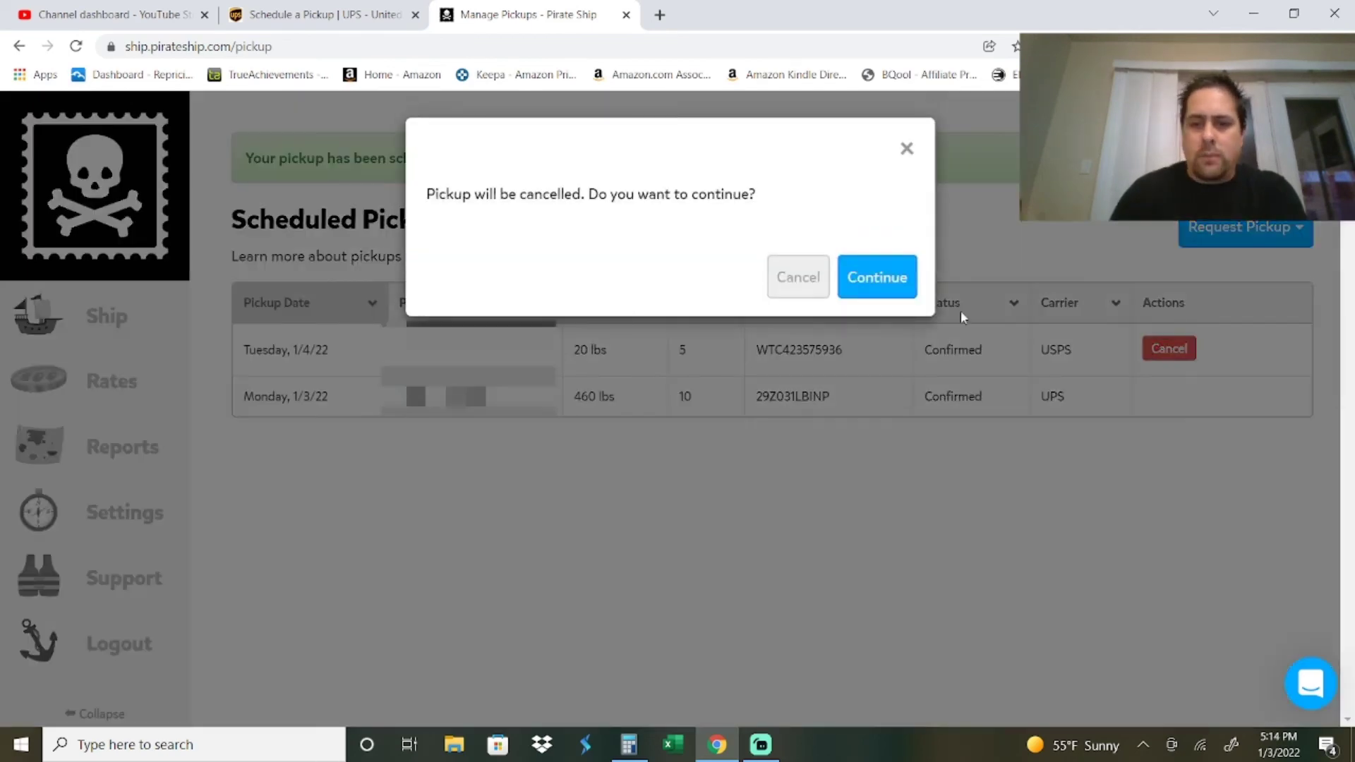
left_click(883, 276)
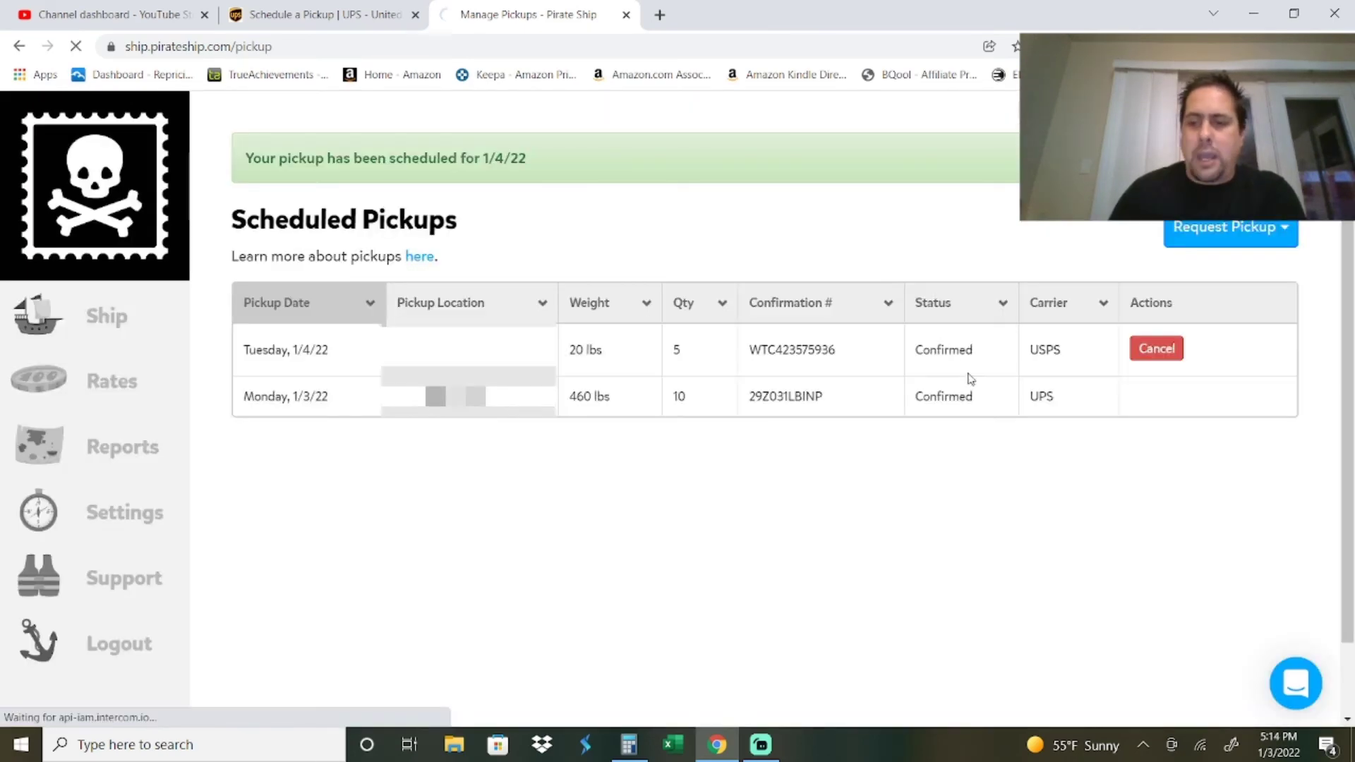
left_click(1158, 349)
left_click(796, 289)
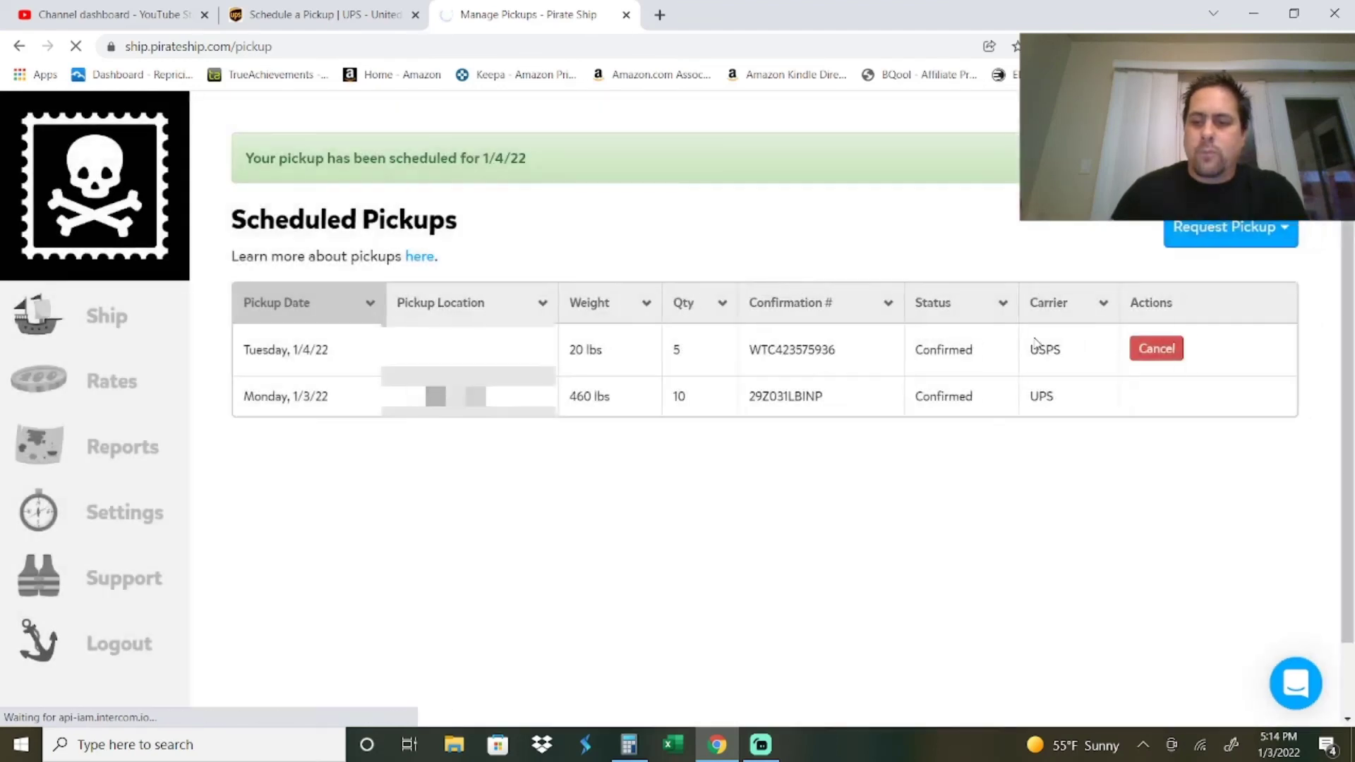